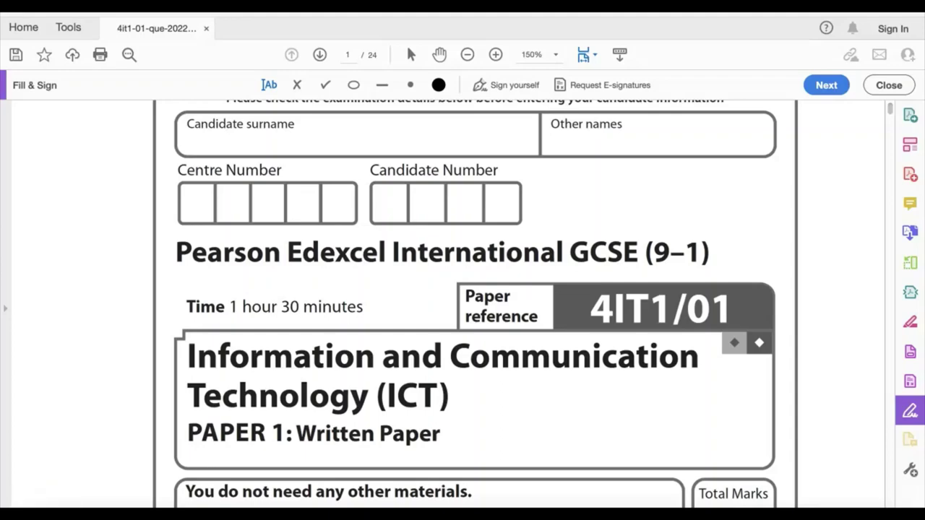
Read through the exam paper's cover instructions, information and advice, and the answering instructions on page 3
scroll(892, 116, "down", 5)
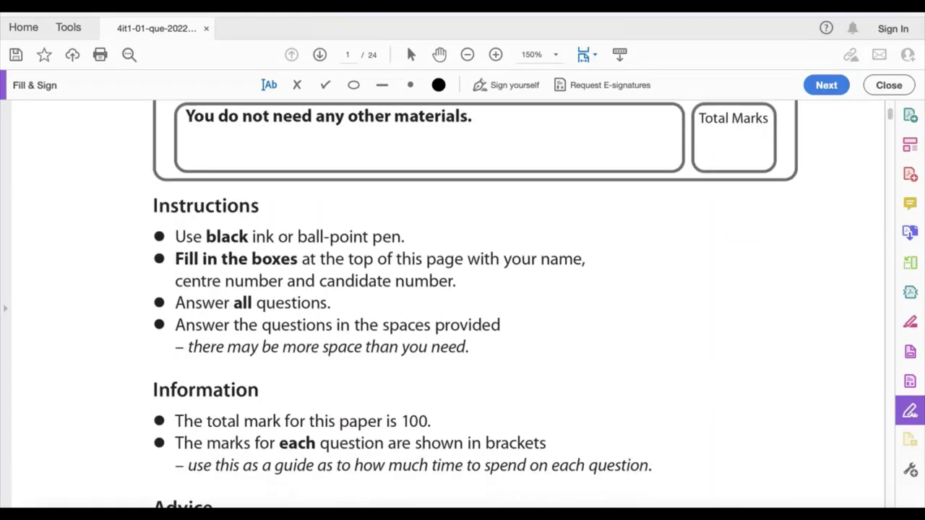
scroll(892, 116, "down", 1)
scroll(891, 116, "down", 1)
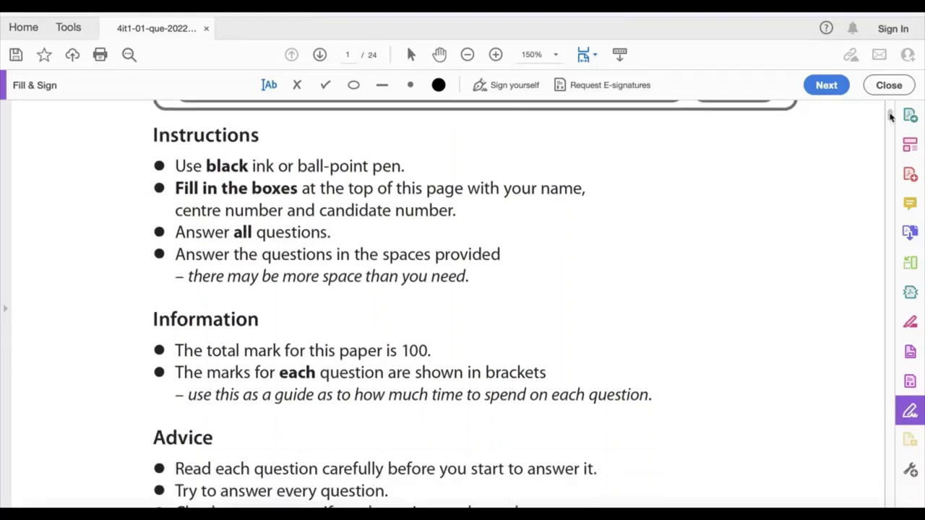
scroll(891, 116, "down", 3)
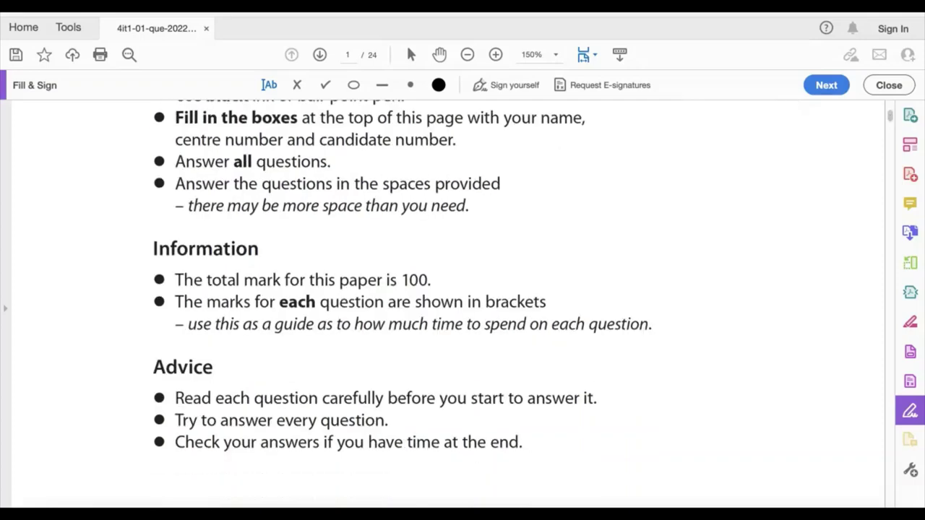
scroll(448, 304, "down", 8)
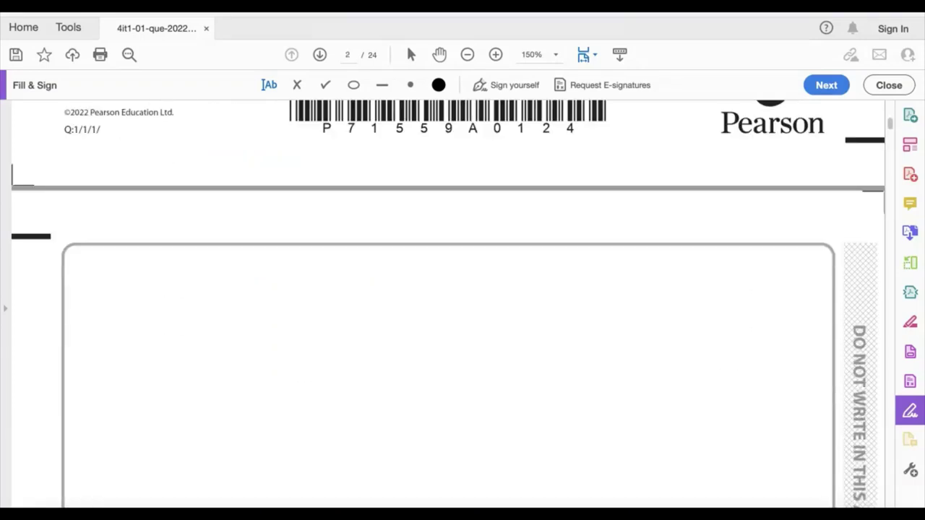
scroll(889, 130, "down", 5)
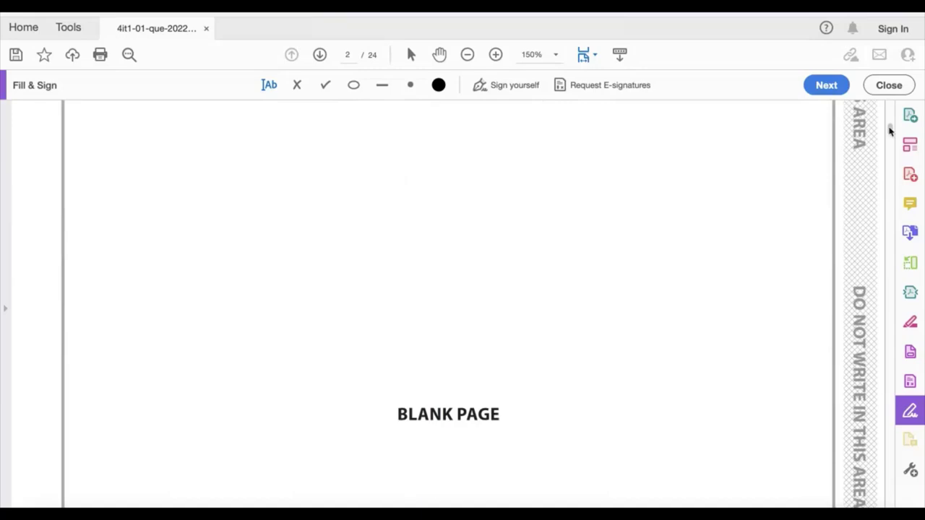
scroll(448, 303, "down", 8)
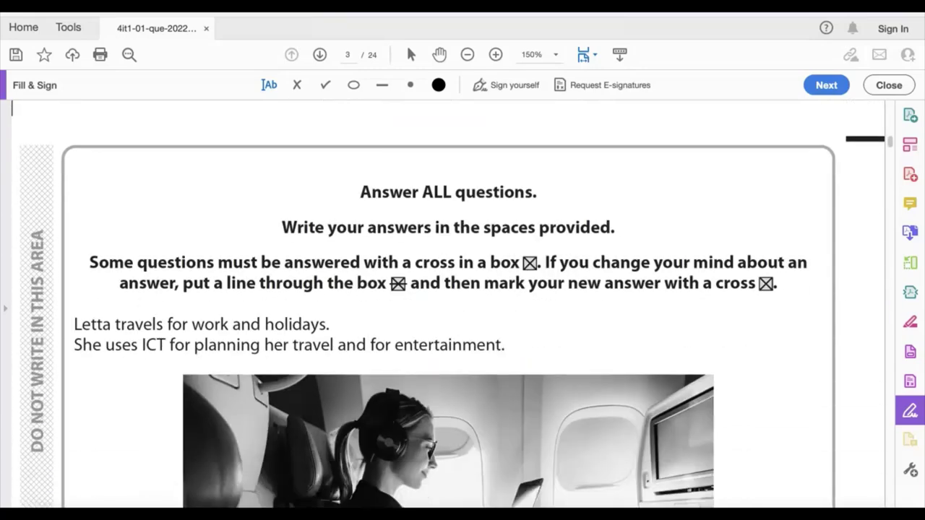
scroll(889, 144, "up", 2)
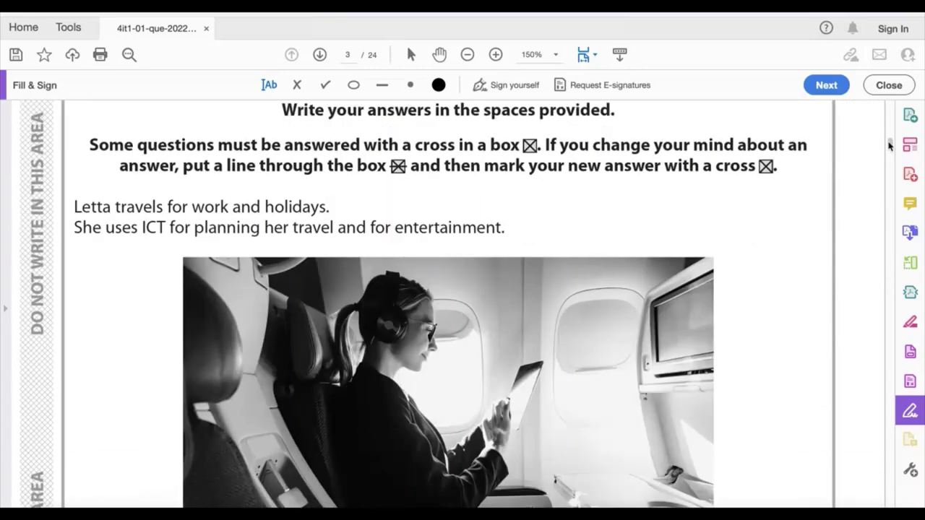
scroll(890, 145, "up", 1)
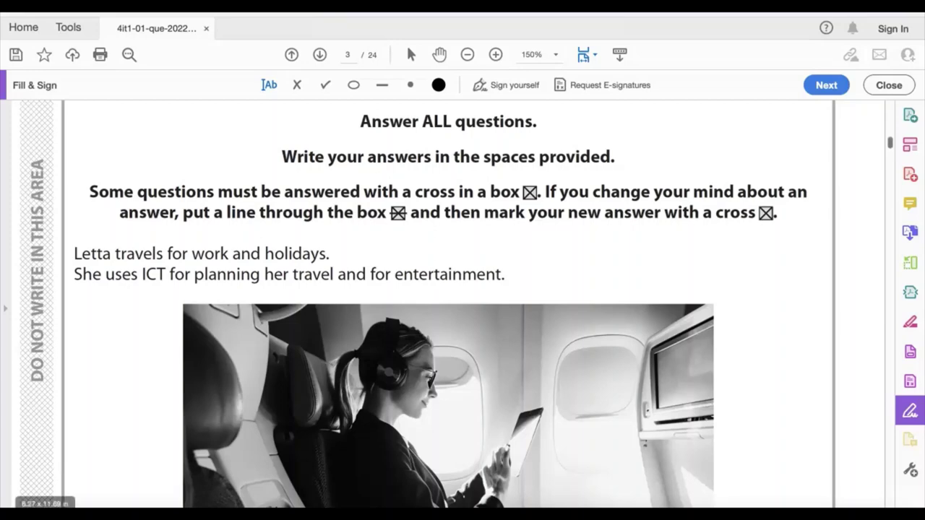
scroll(47, 487, "down", 1)
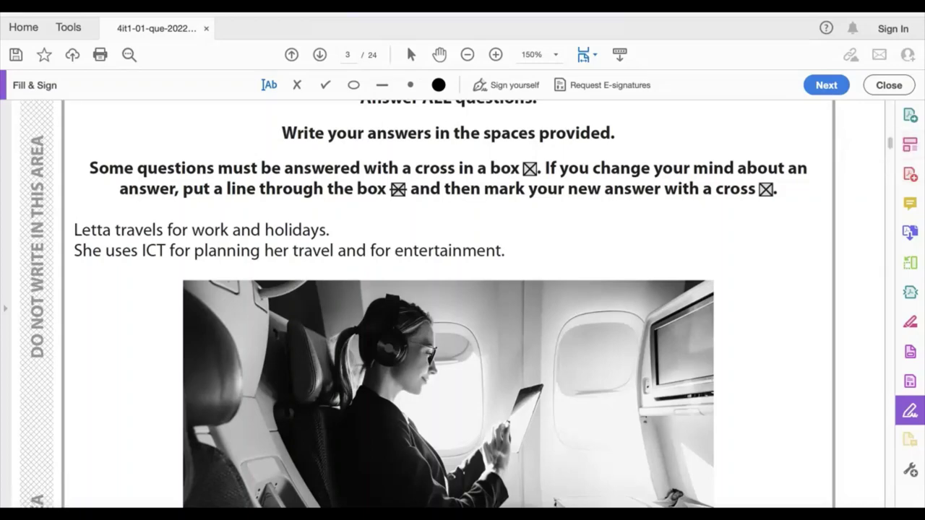
Mark option D, Creating video files, as the answer to question 1(a) about what a camcorder is used for
scroll(893, 150, "down", 10)
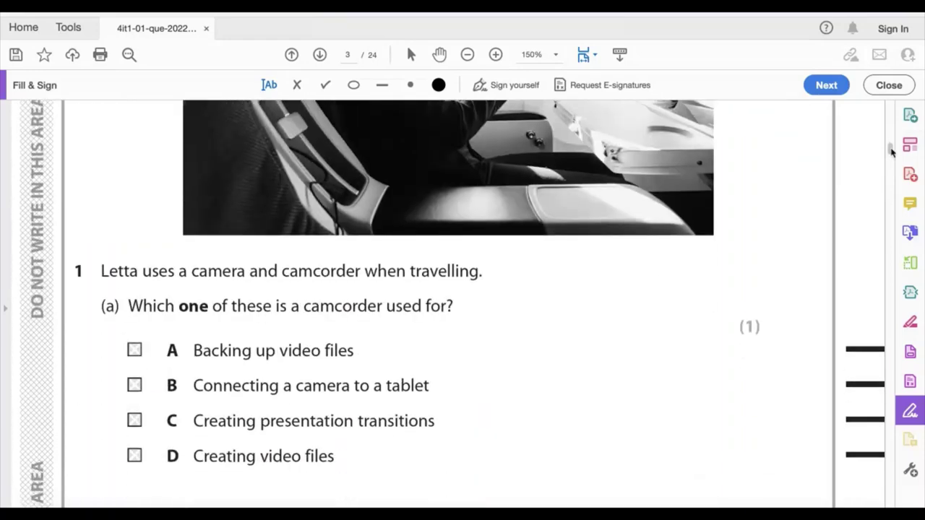
scroll(892, 150, "down", 2)
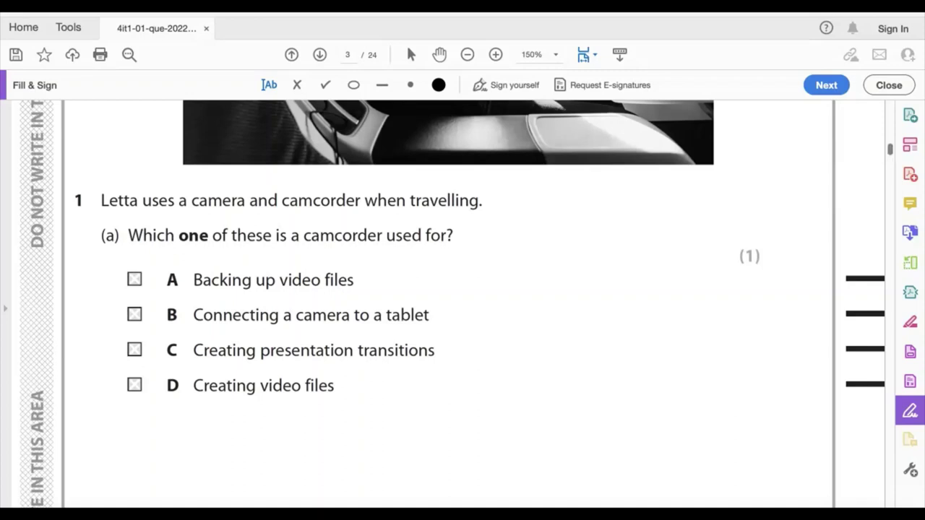
left_click(134, 386)
Cross option D, USB, for question 1(b) and answer question 1(c) with "They will be sent more quickly."
scroll(448, 303, "down", 10)
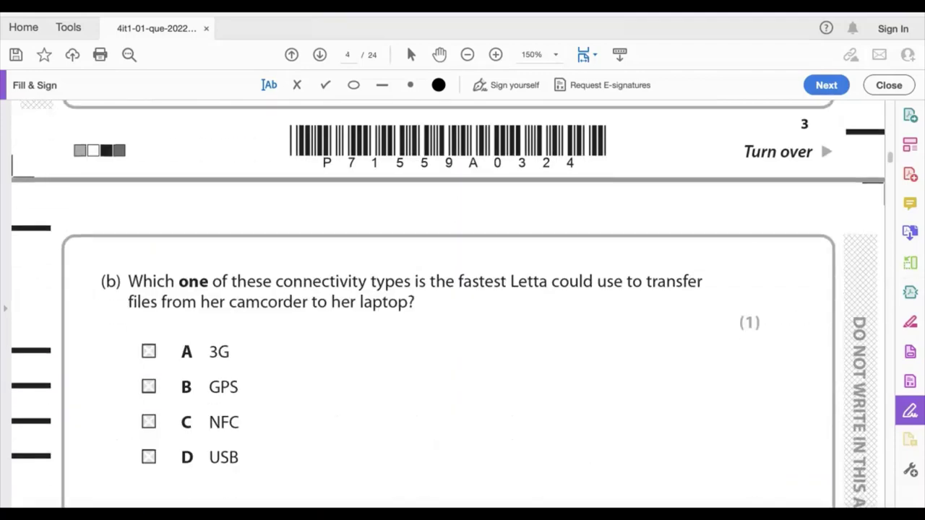
scroll(448, 304, "down", 2)
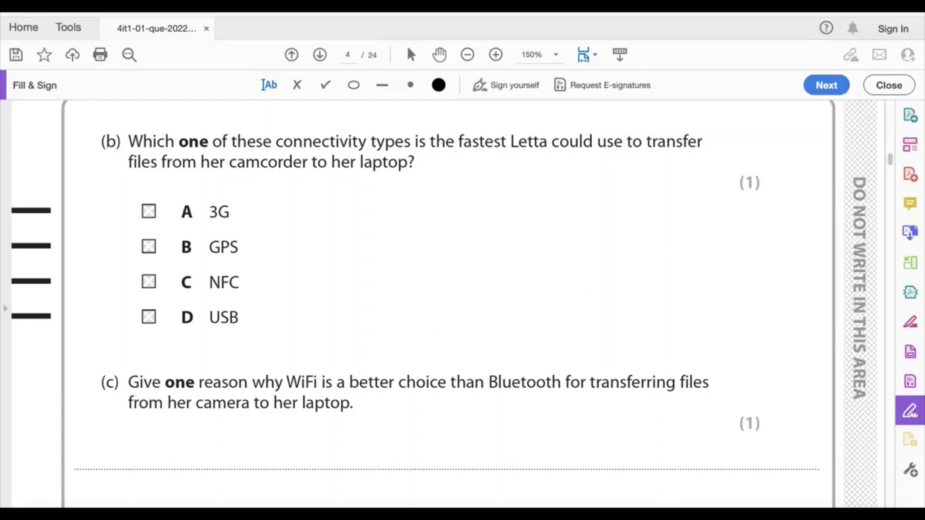
scroll(39, 488, "down", 3)
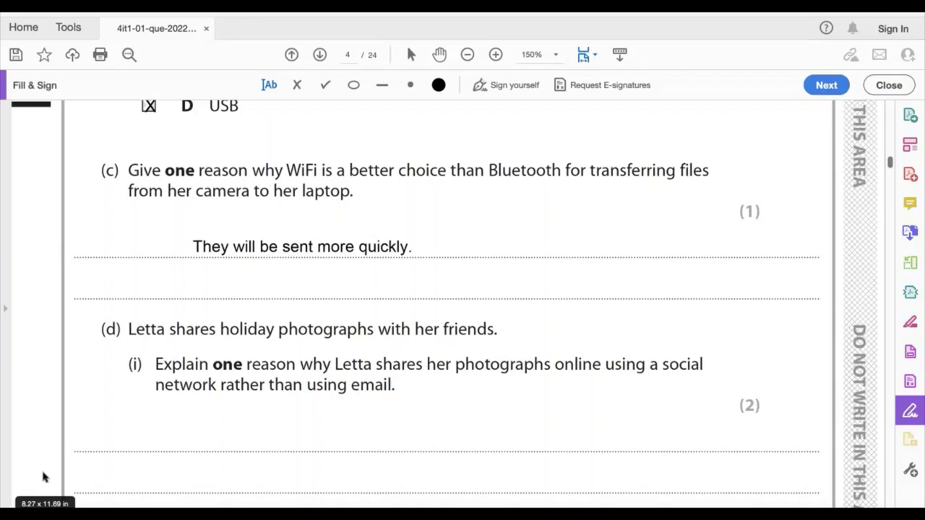
Answer 1(d)(i) that social networking allows interactivity through likes, comments and sharing, and 1(d)(ii) with "Because she owns them, she owns the copyright."
scroll(893, 169, "down", 3)
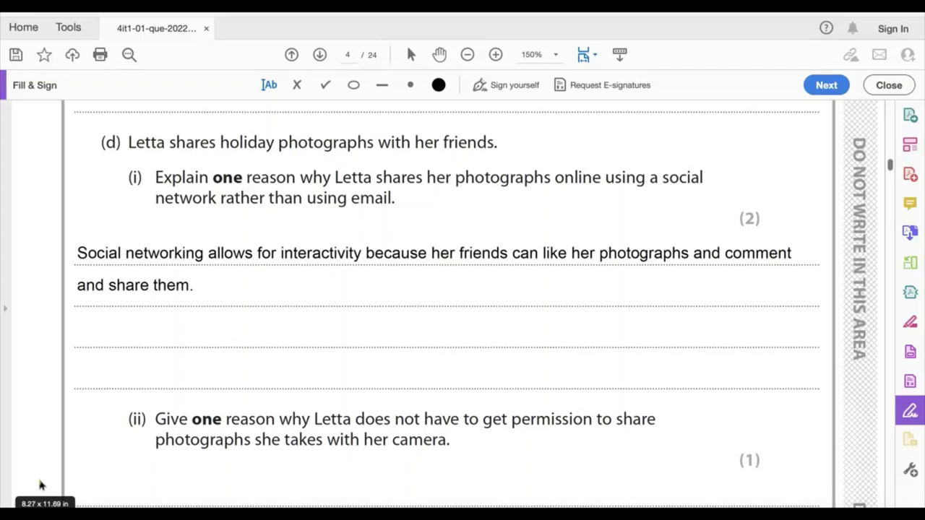
scroll(364, 380, "down", 5)
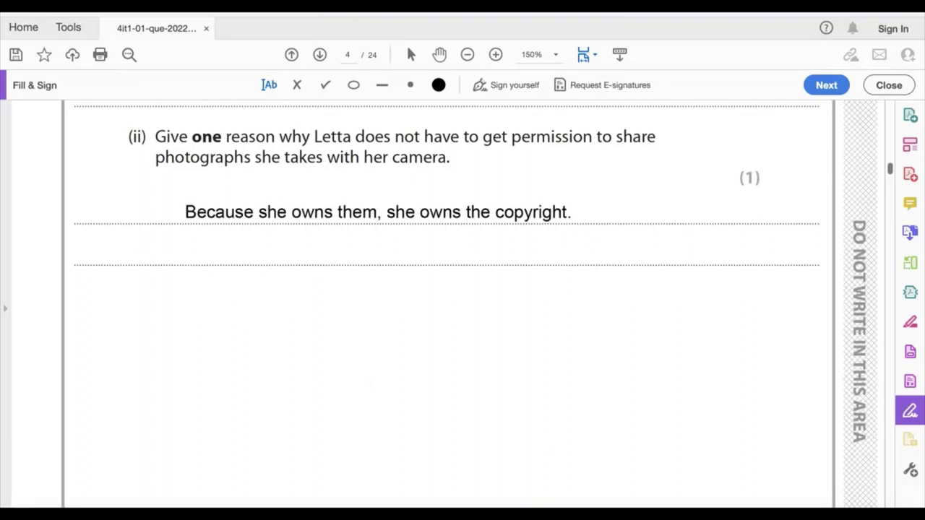
Answer question 1(e)(i) on the memory card's photograph capacity with "128*1024 = 131,072" and "/3 =43,690" below it
scroll(41, 480, "down", 3)
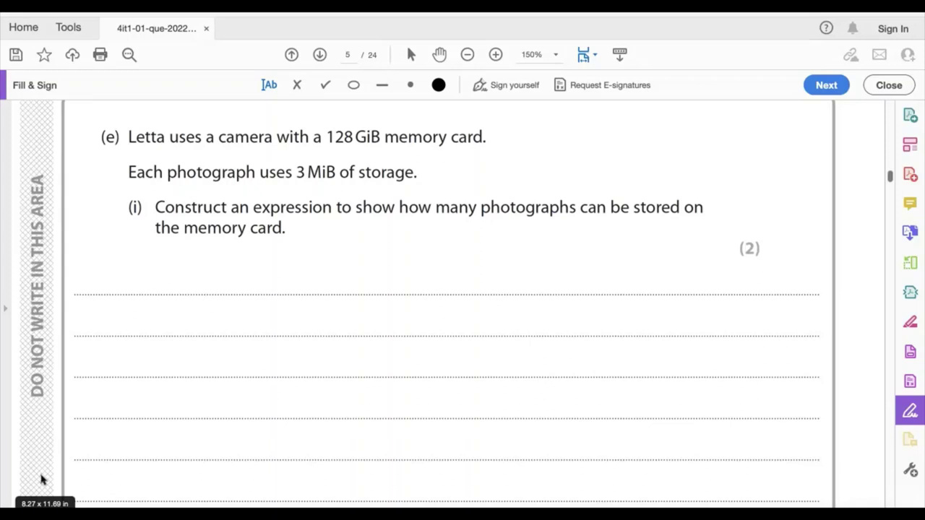
type("128*1024")
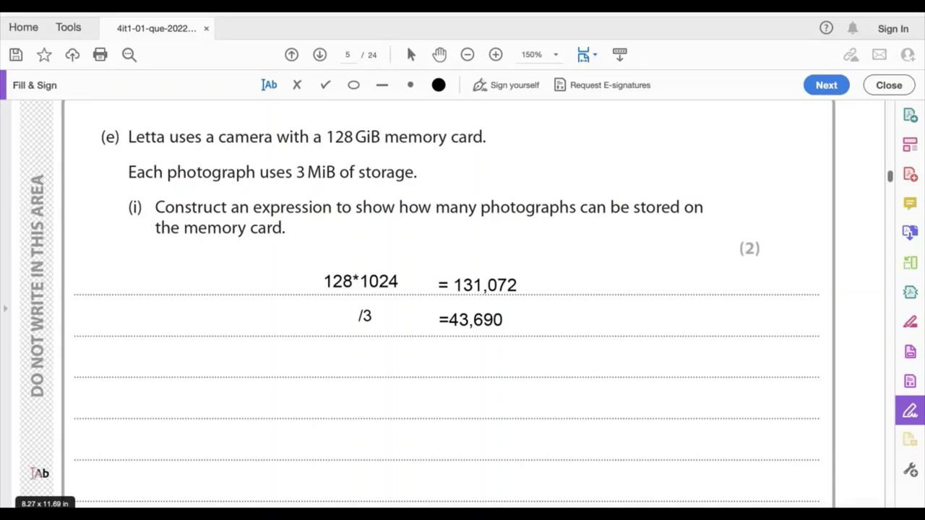
Answer question 1(e)(iii) with "To store startup instructions." and 1(e)(iv) with "She can take more photos are there is more space."
scroll(42, 475, "down", 5)
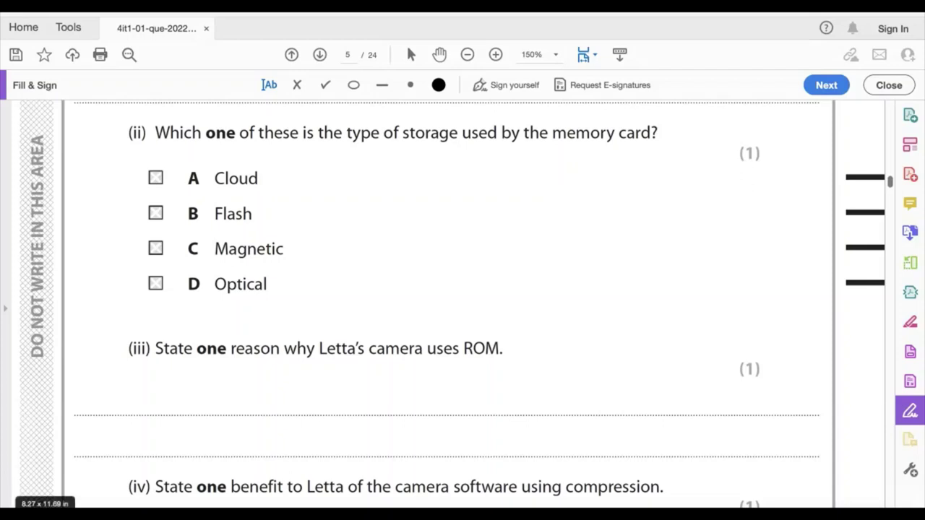
scroll(447, 304, "down", 3)
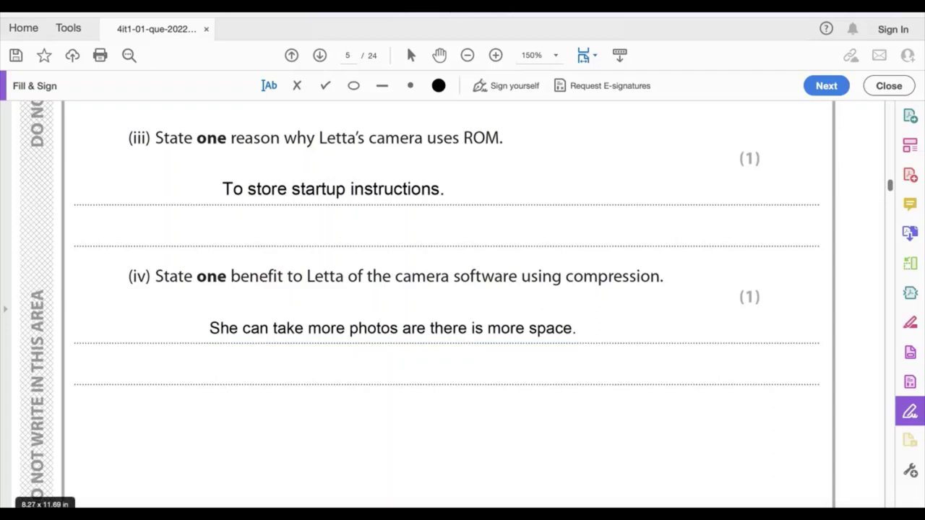
Explain in 1(f) that faster image processing allows more photos per second, and label the optical disk drive diagram "Spindle" and "Laser"
scroll(46, 476, "down", 5)
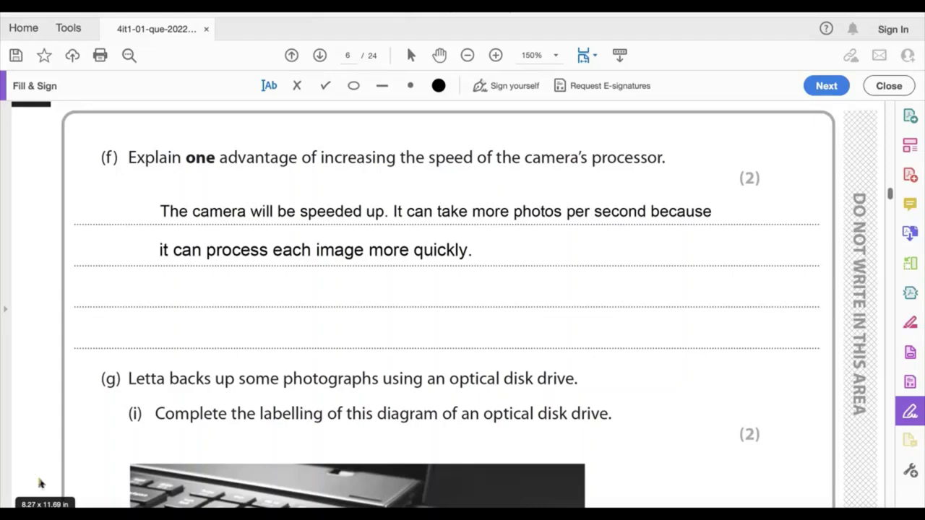
scroll(751, 272, "down", 5)
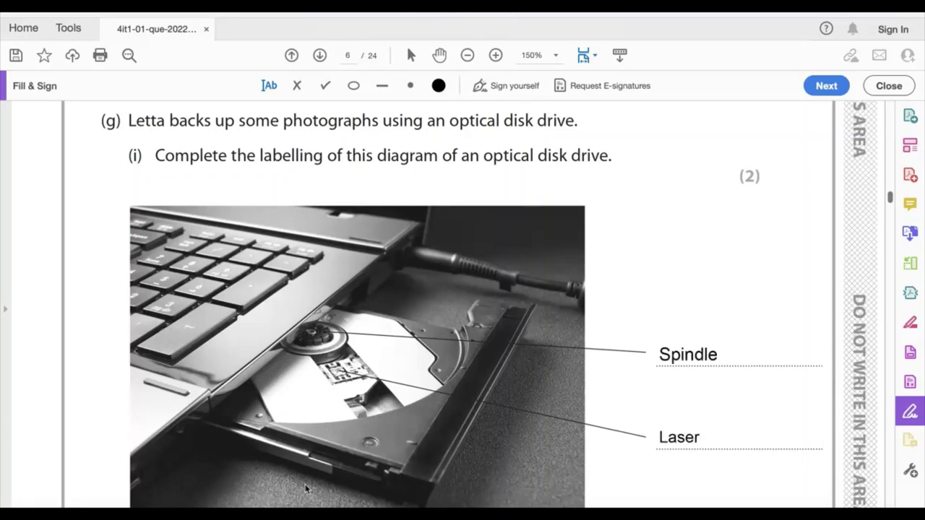
Describe in 1(g)(ii) that laser light shines onto the surface and reflects back, a flat area being a 1 and a pit a 0
scroll(41, 480, "down", 5)
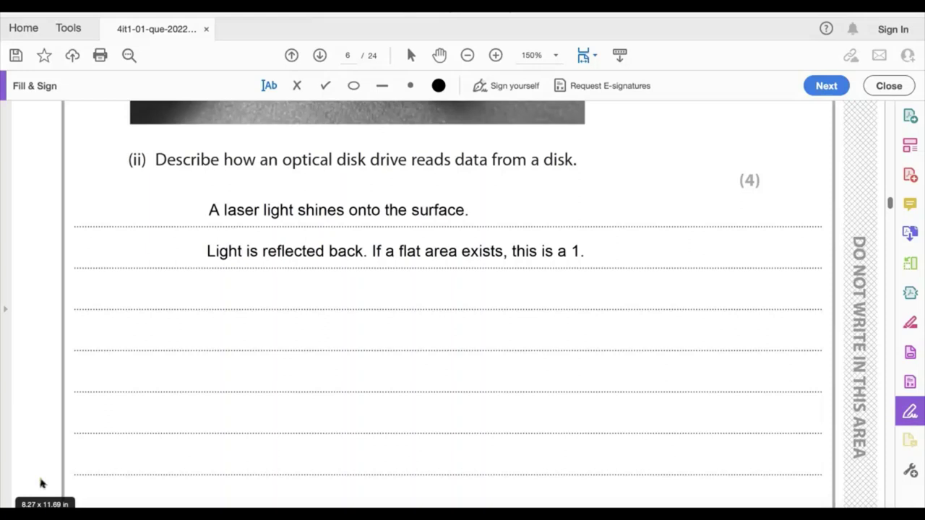
type("If a pit exists, this represents a 0.")
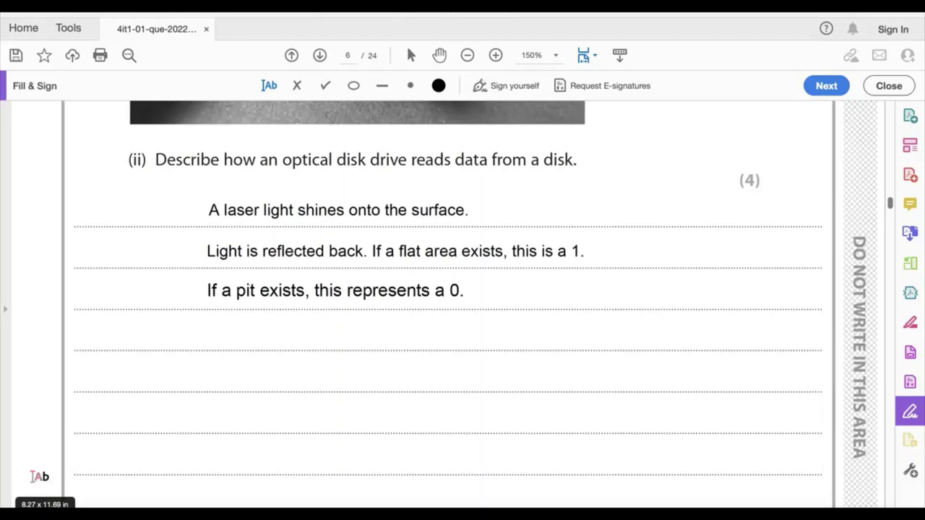
Answer question 1(g)(iii) on optical media with "CD" and question 1(h) on embedded systems with "Washing machines."
scroll(41, 477, "down", 5)
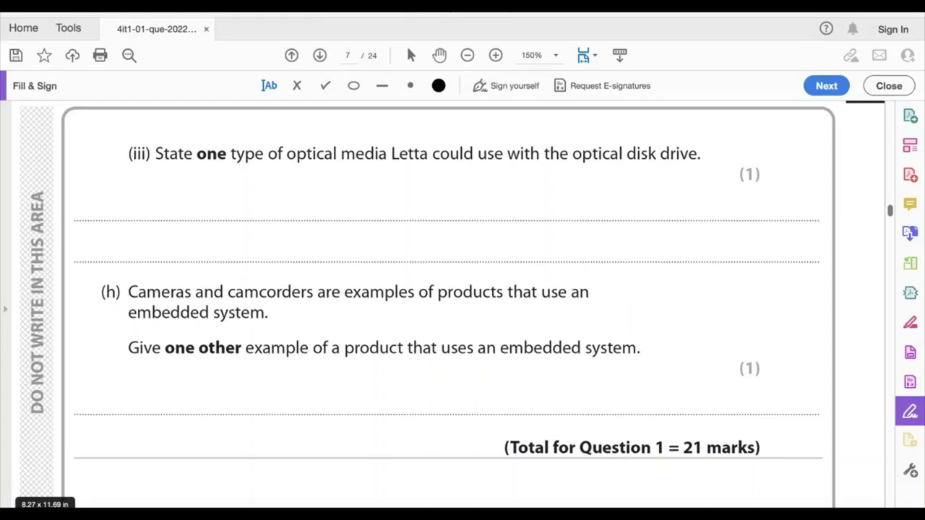
type("CD")
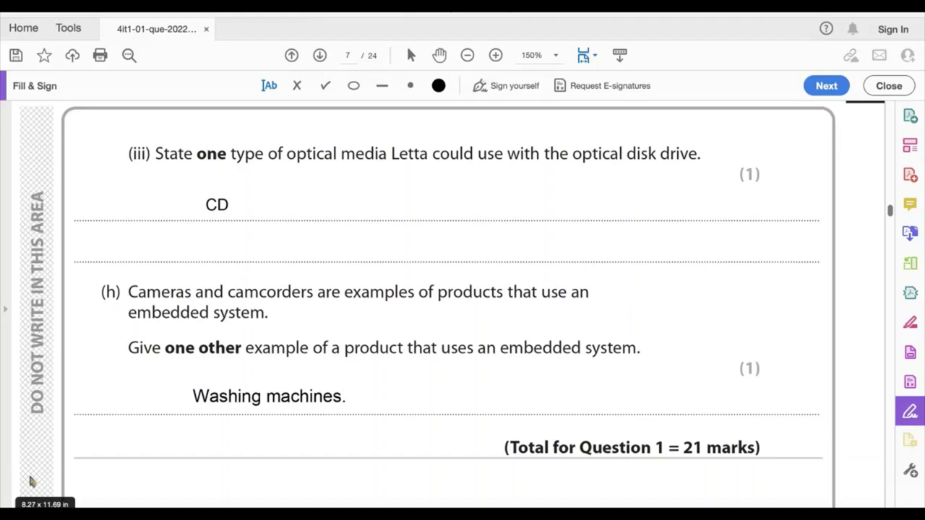
Mark option D, Scanning text, as the answer to question 2(a) about the OCR reader
scroll(44, 479, "down", 5)
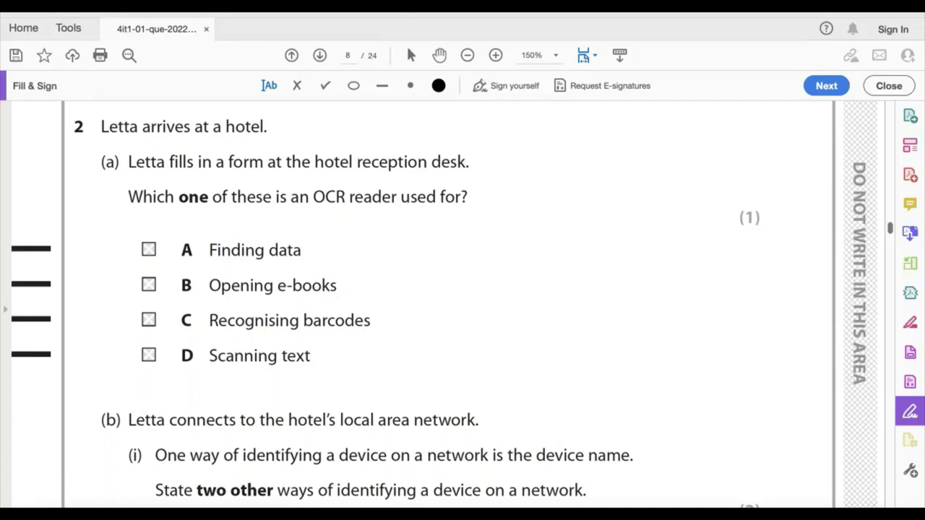
left_click(144, 355)
Answer question 2(b)(i) with "IP Address" and "MAC Address", and 2(b)(ii) with "Security reasons." and "Logging usage."
scroll(893, 239, "down", 5)
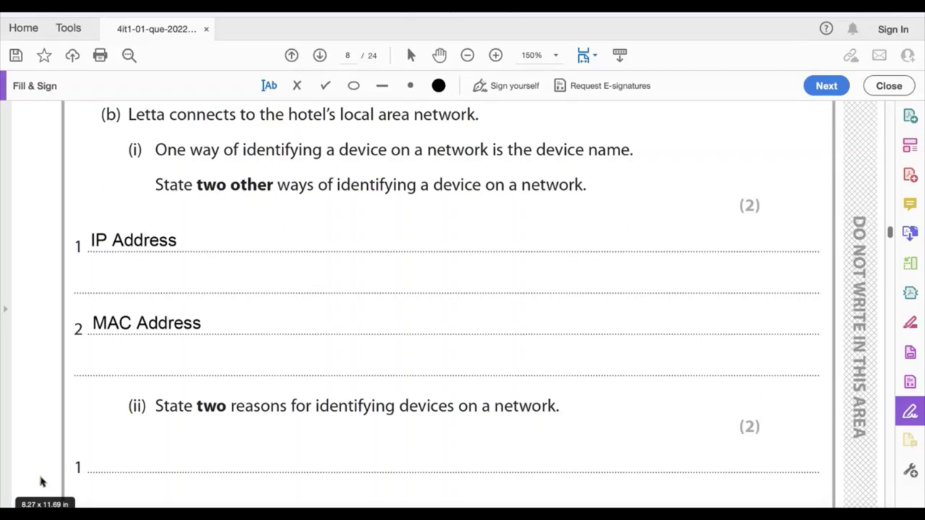
scroll(42, 482, "down", 3)
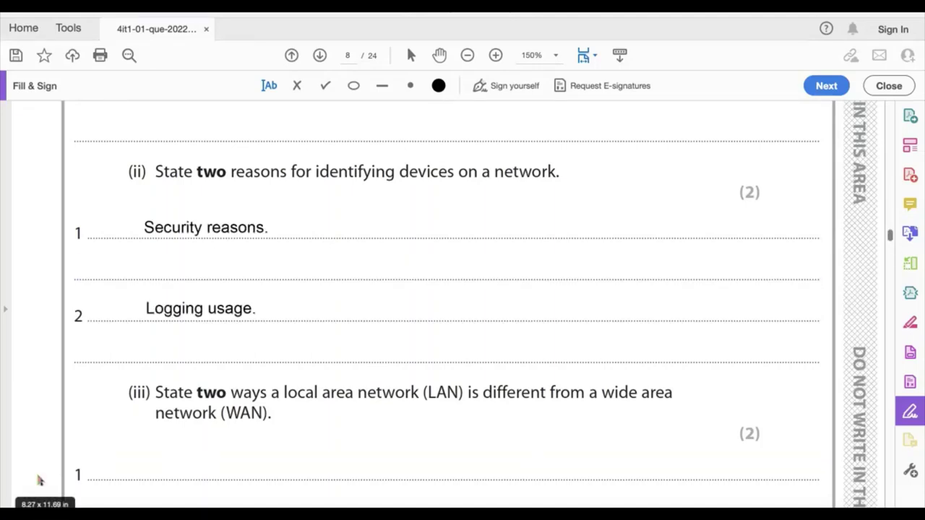
Contrast LAN small-area and WAN wide-area coverage in 2(b)(iii), and answer 2(b)(iv) "It saves money because each computer does not have to have a printer attached."
scroll(39, 480, "down", 4)
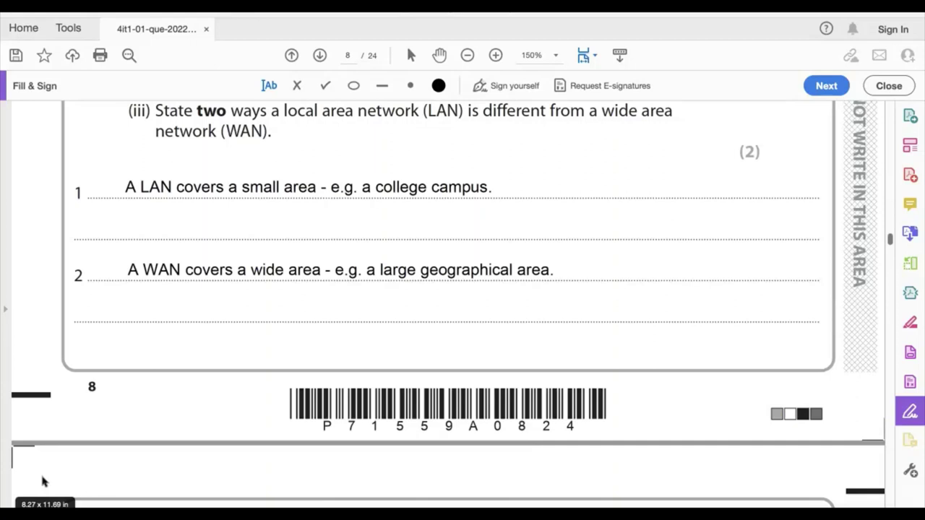
scroll(604, 353, "down", 8)
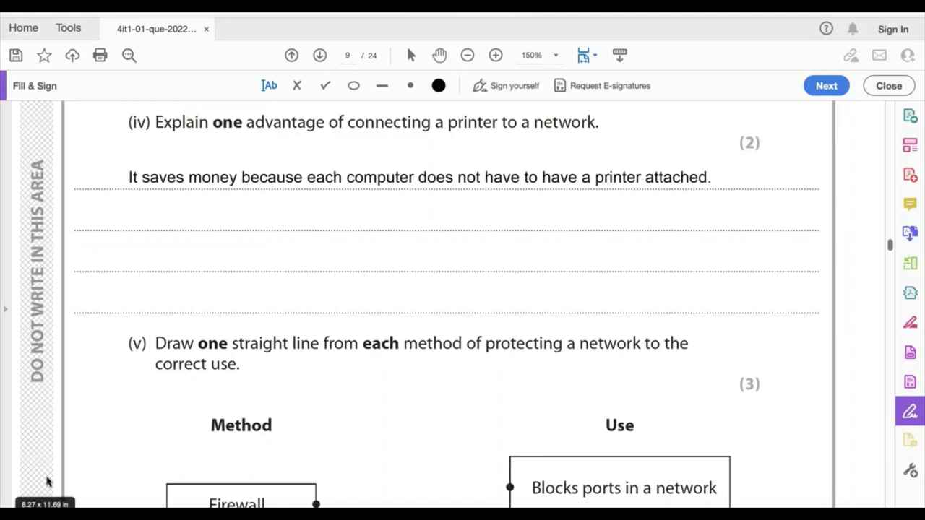
Draw red lines matching Firewall to Blocks ports in a network, Encryption to Prevents data from being understood if intercepted, and Biometric to Authenticates users
scroll(46, 481, "down", 3)
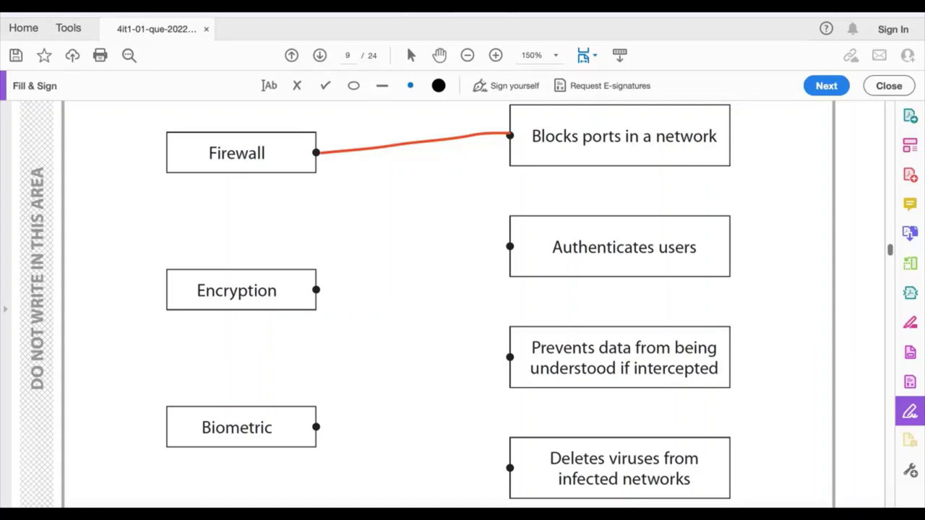
left_click_drag(316, 290, 506, 356)
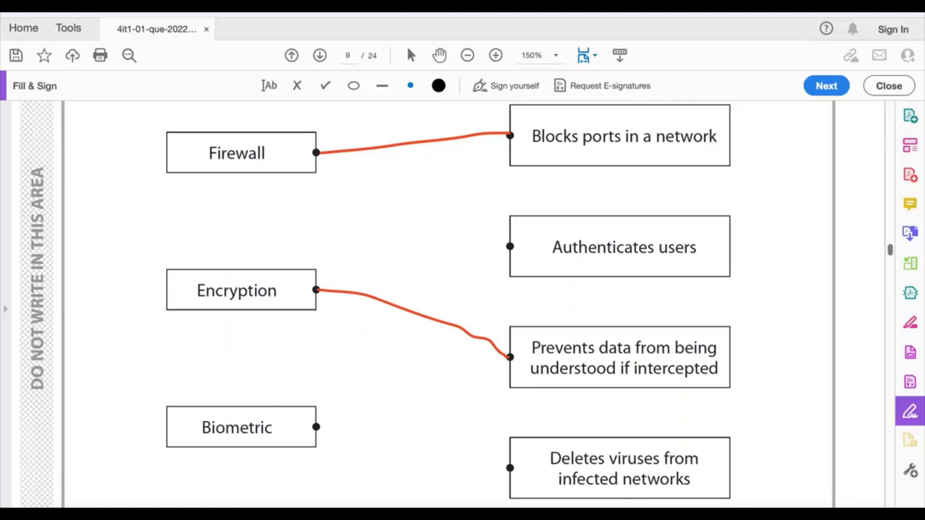
left_click_drag(317, 424, 521, 242)
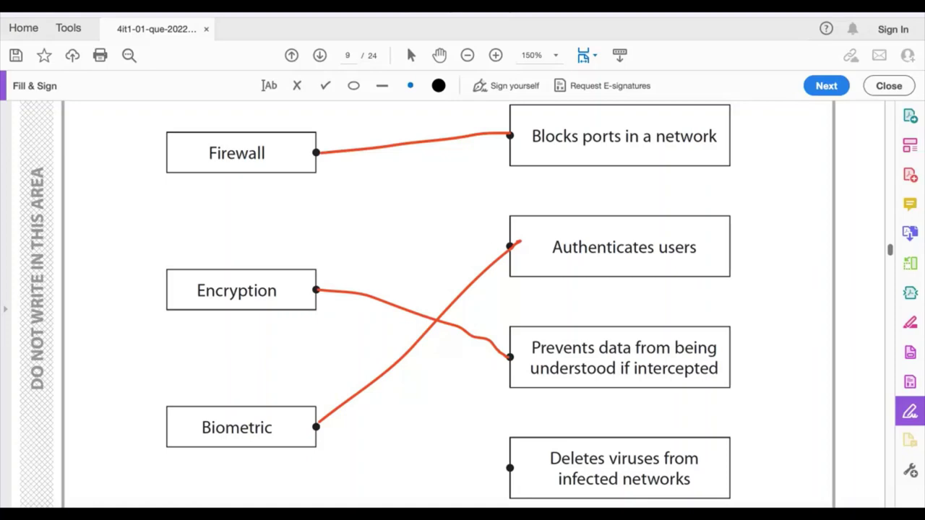
Answer question 2(c) with "She needs to increase the bandwidth of the connection." and "Stop other devices using the network at the same time."
scroll(47, 483, "down", 10)
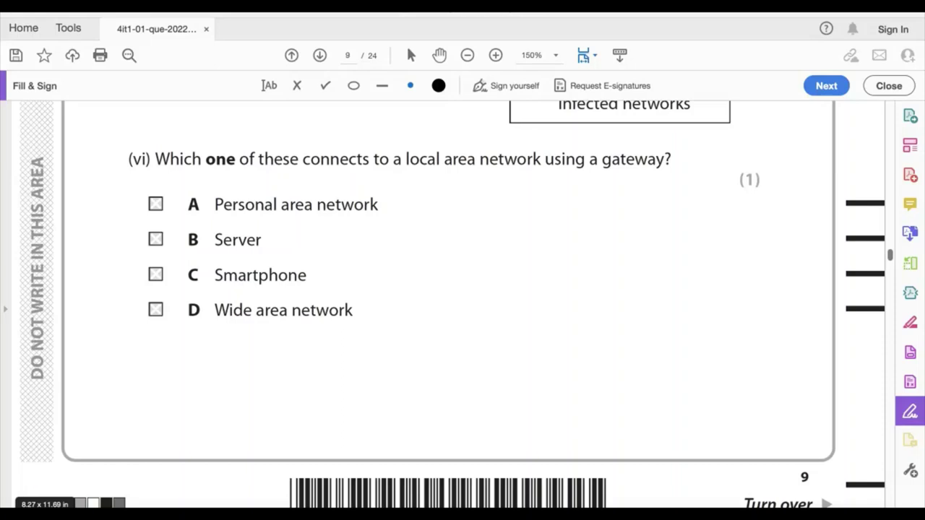
left_click_drag(890, 254, 892, 267)
scroll(891, 266, "up", 1)
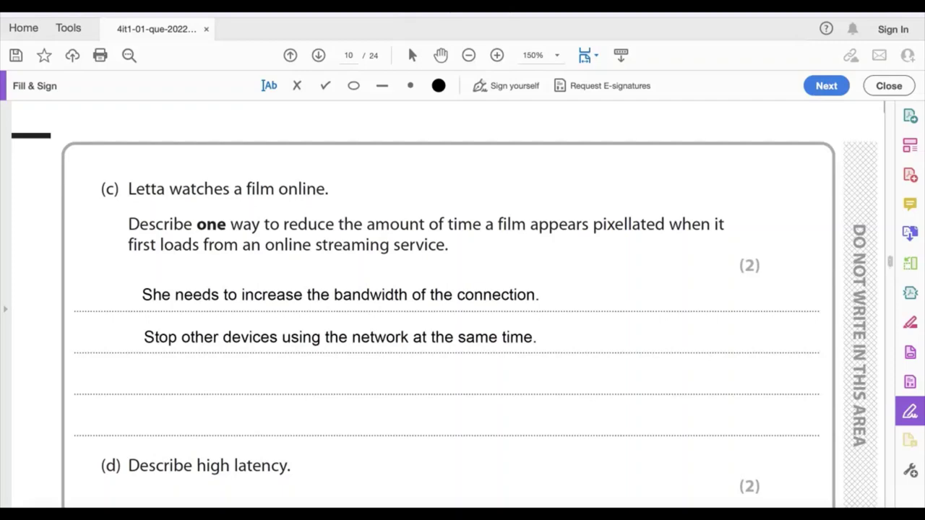
Answer 2(d) as the delay for data travelling between devices, and 2(e)(i) "Only certain users can be given certain priviledges, for example to add or remove software."
scroll(891, 265, "down", 5)
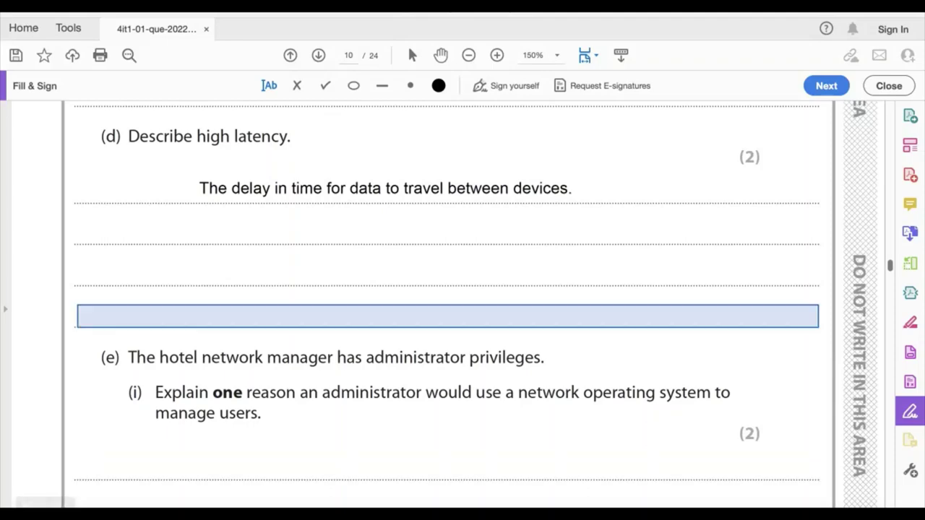
scroll(448, 303, "down", 5)
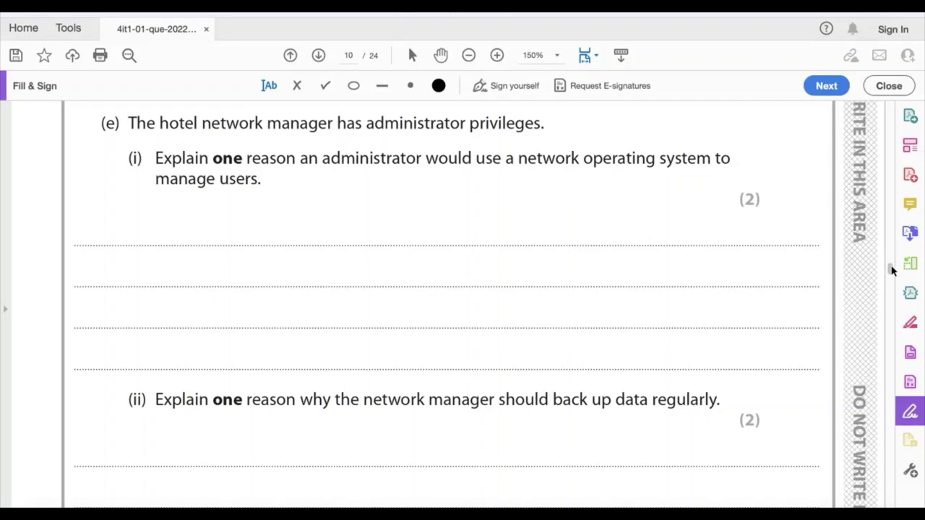
left_click(86, 281)
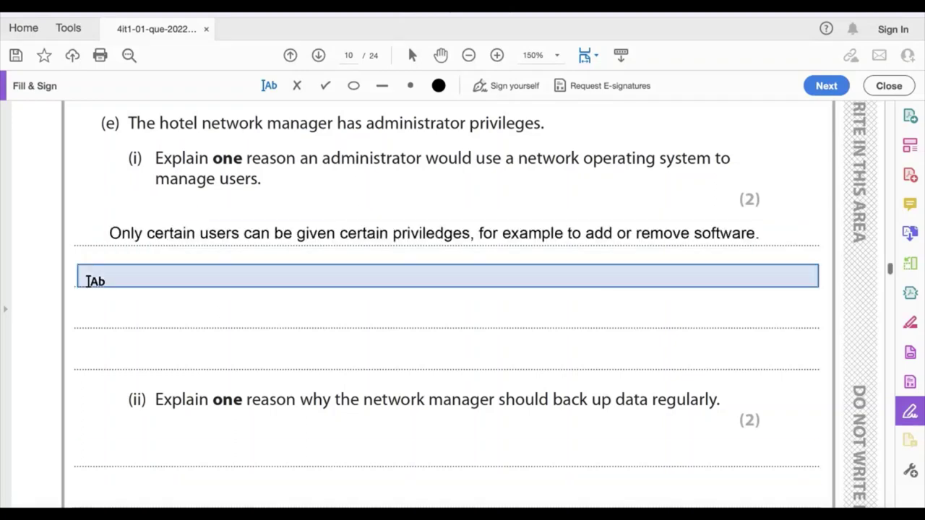
key("Escape")
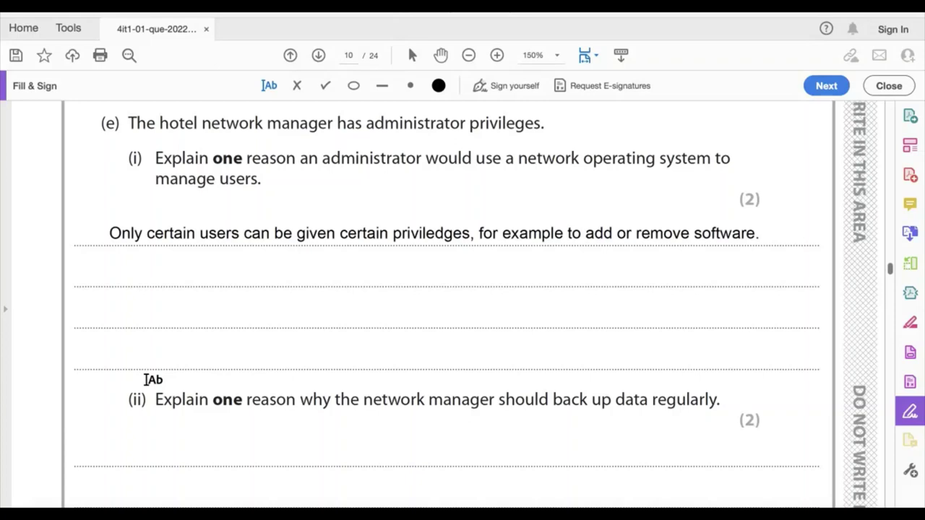
Answer 2(e)(ii) that regular backups prevent data loss from corruption or accidental deletion, and 2(f) "The timeline for all dependent tasks."
scroll(889, 271, "down", 3)
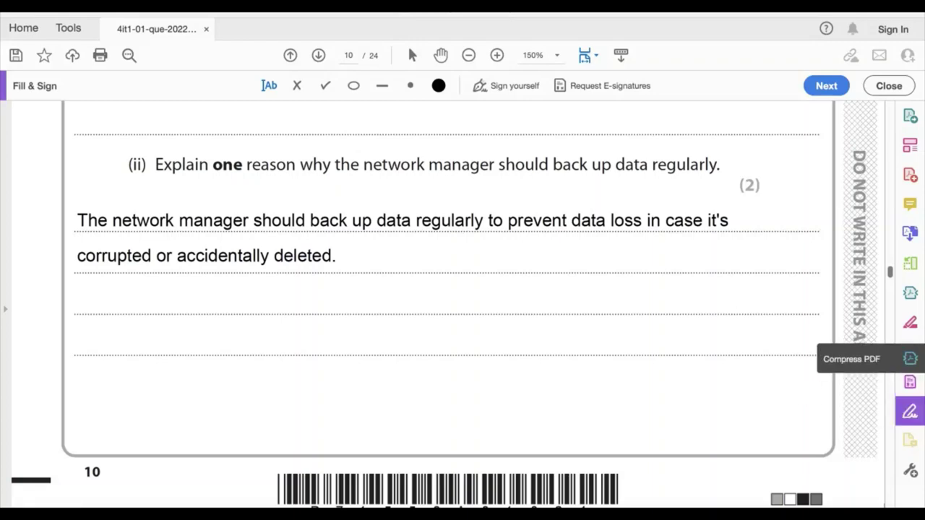
left_click(894, 284)
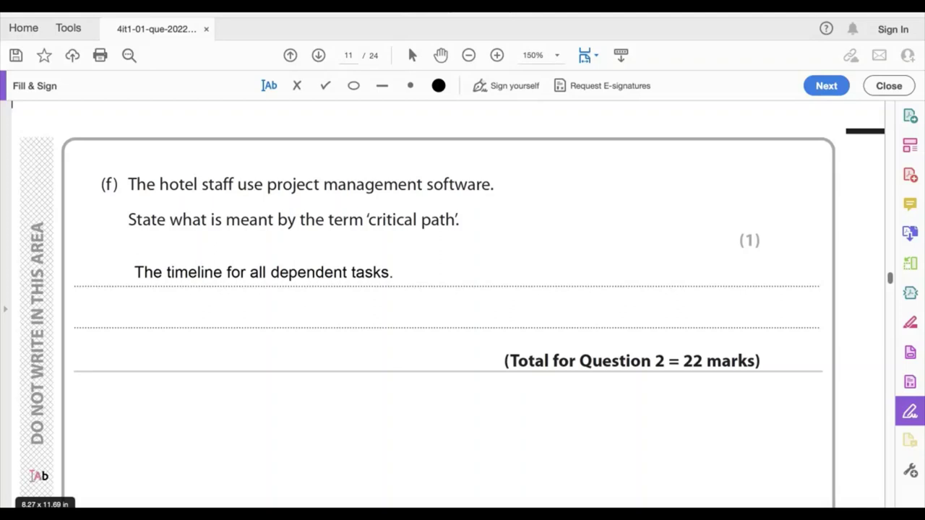
Answer question 3(a)(i) with "Shopping." and "Banking.", and 3(a)(ii) with "Basket." and "Checkout."
scroll(39, 476, "down", 5)
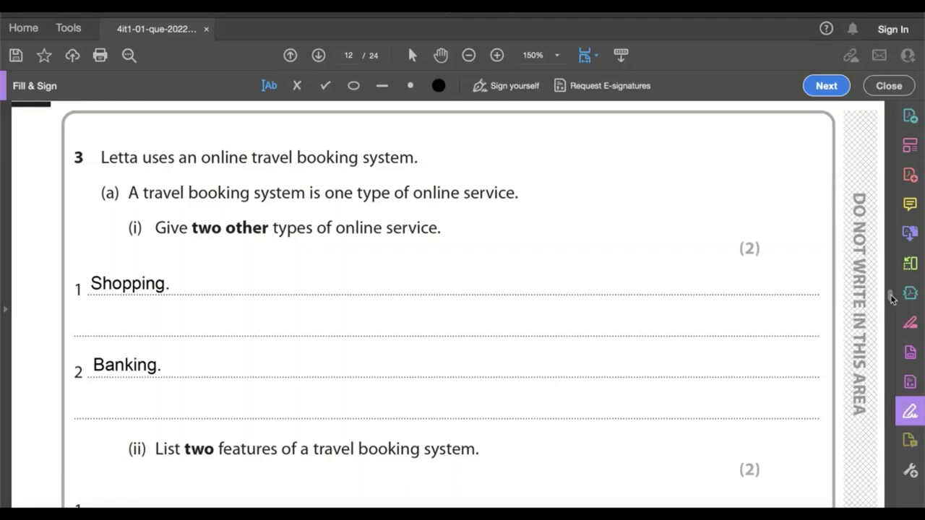
left_click_drag(891, 295, 892, 298)
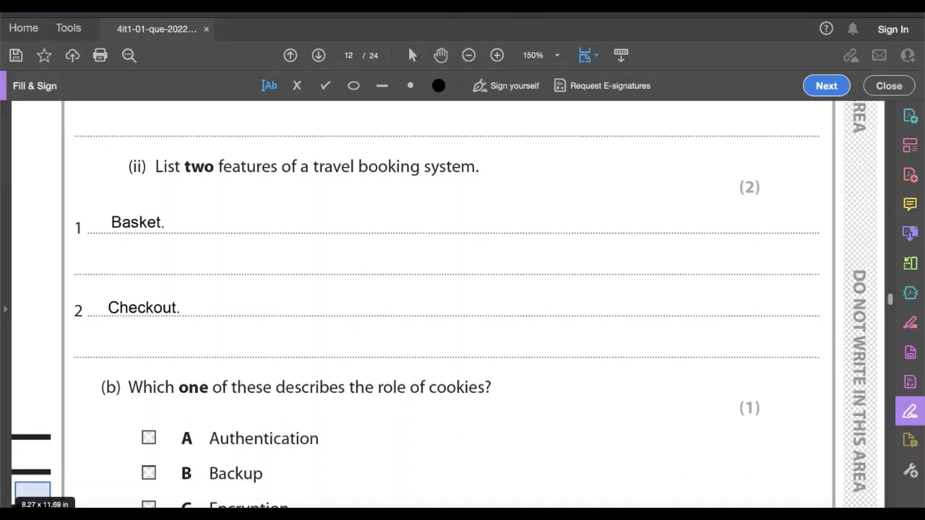
Mark option D, Transaction tracking, with an X as the answer to question 3(b) about the role of cookies
scroll(45, 481, "down", 5)
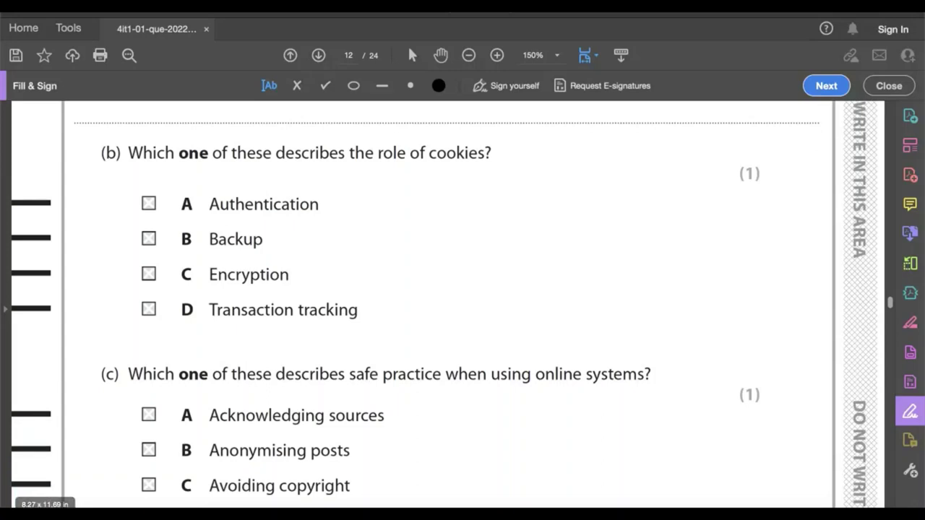
left_click(143, 310)
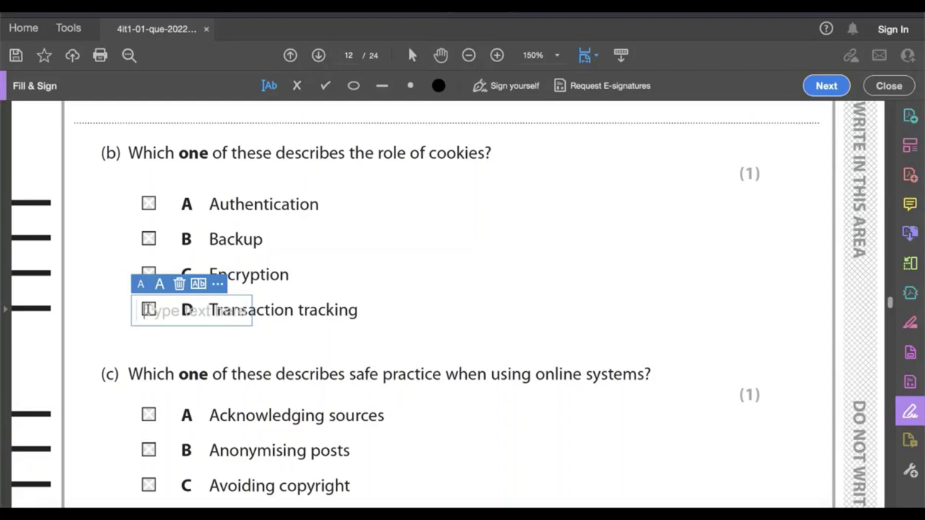
type("X")
key("Escape")
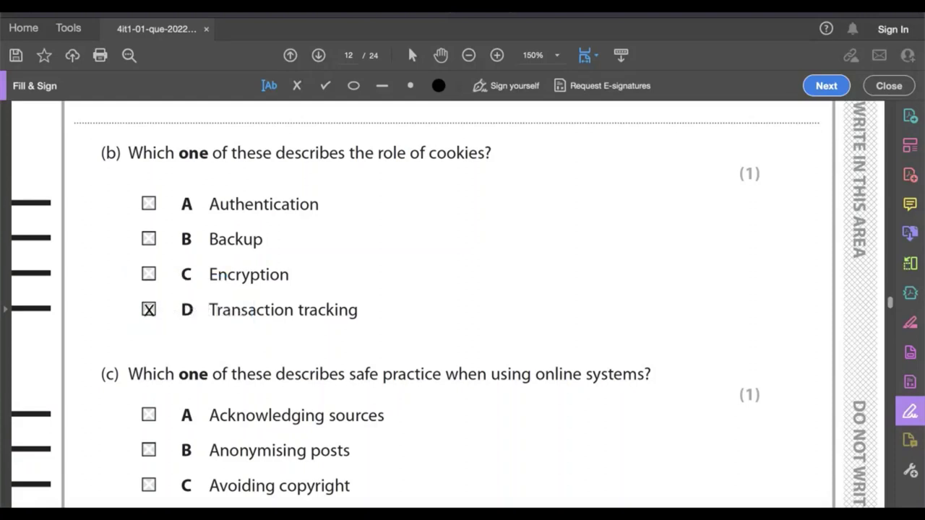
Mark option B, Anonymising posts, with an X as the answer to question 3(c) about safe practice online
scroll(443, 304, "down", 5)
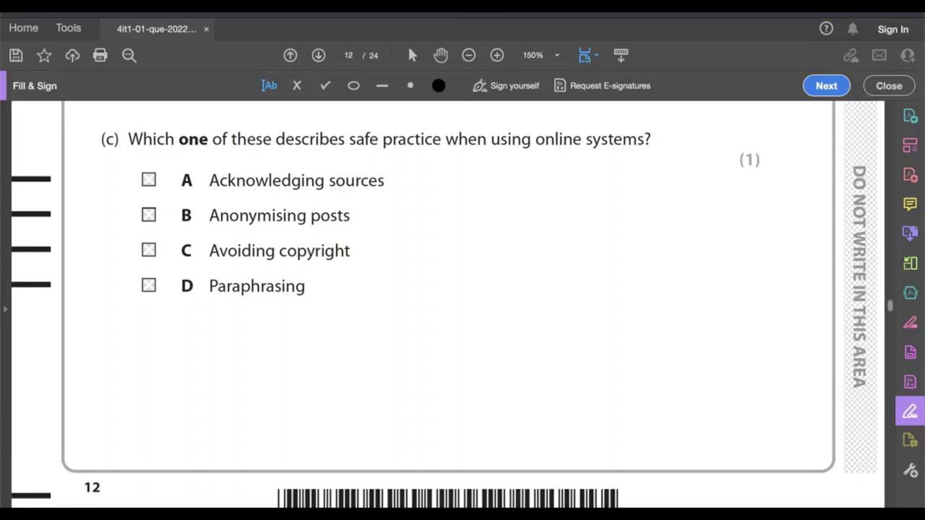
left_click(148, 215)
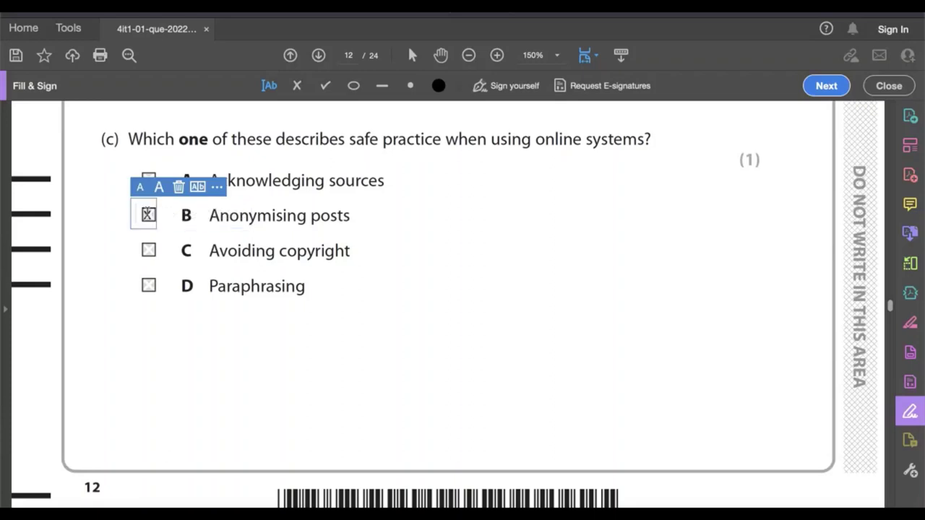
type("X")
key("Escape")
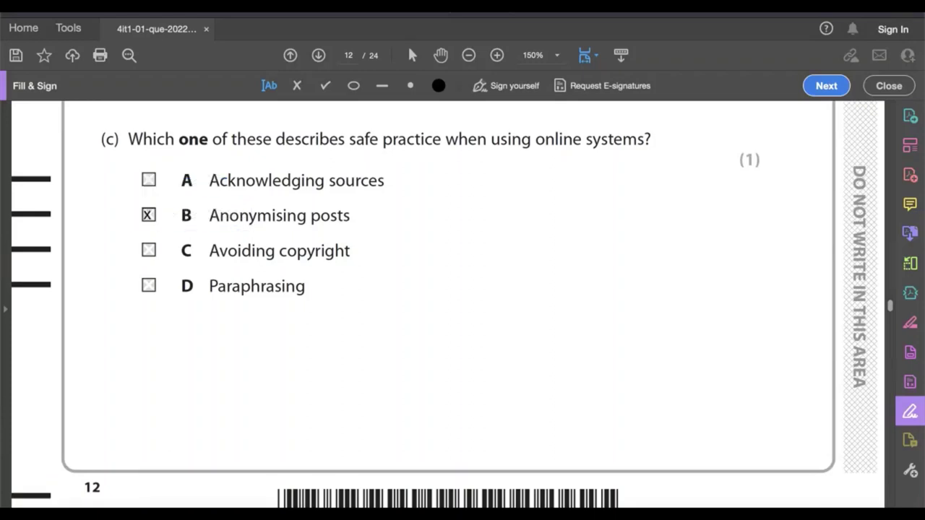
Answer 3(d) with improved education through online material, interaction and comments, and "Wealthier society by increasing access to a global marketplace."
scroll(449, 304, "down", 10)
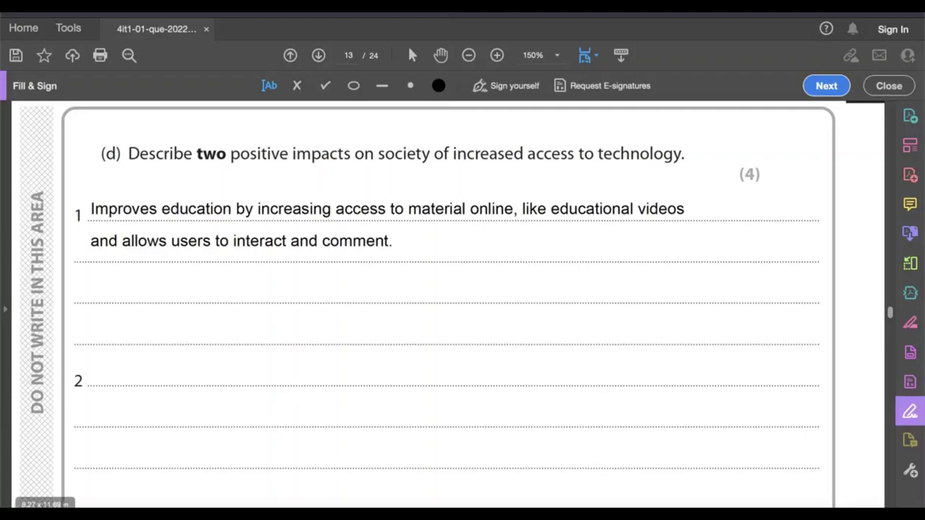
left_click(289, 394)
type("Wealthier society by increasing access to a global marketplace.")
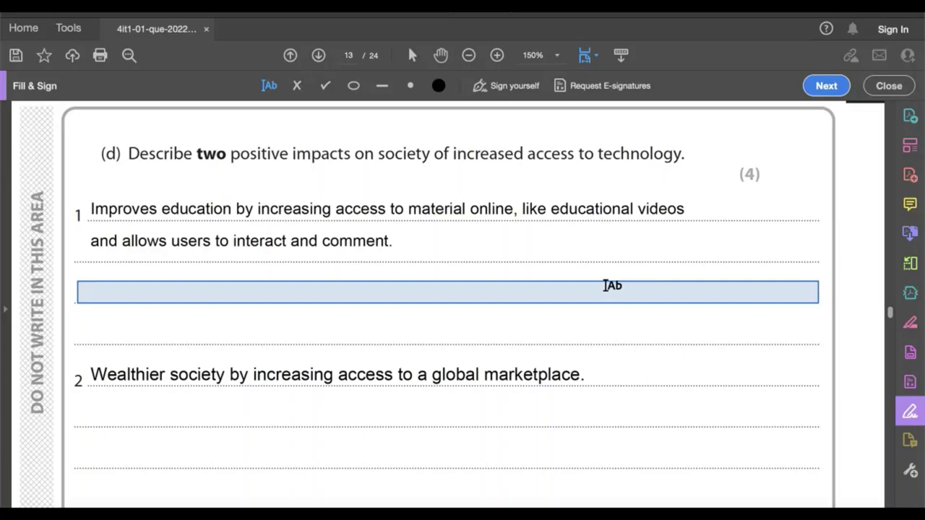
Answer 3(e)(i) "A wiki allows users editing rights to all content." and 3(e)(ii) "It will set expectations around rights and responsibilities when using the community."
left_click_drag(890, 312, 890, 334)
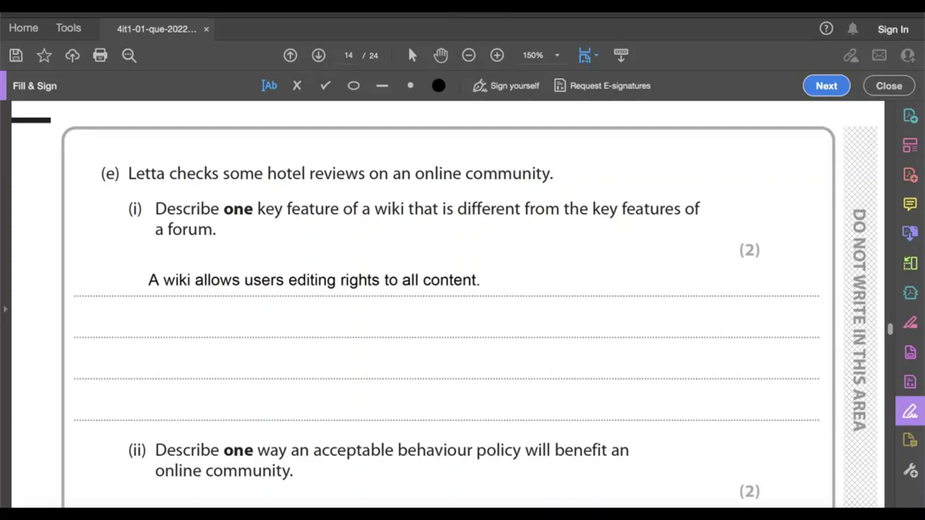
scroll(890, 330, "down", 5)
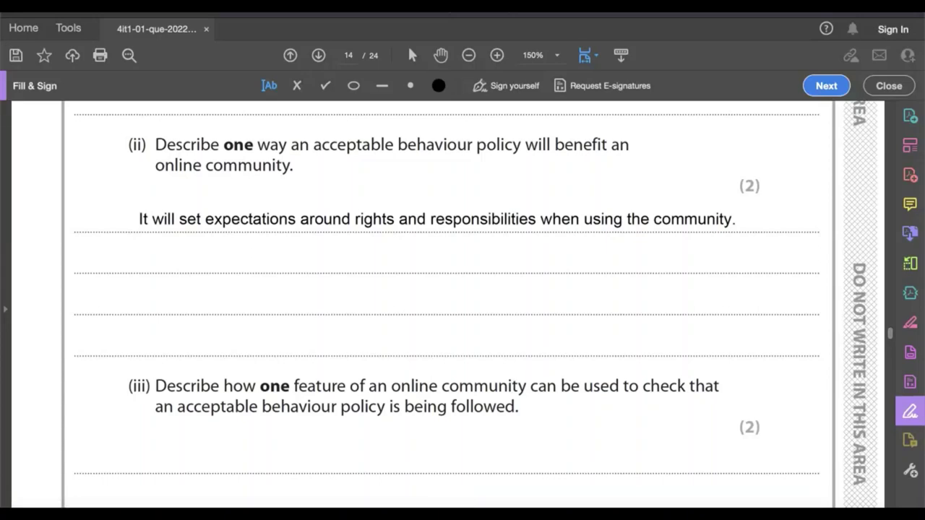
Answer 3(e)(iii) that moderators check flagged posts for violations of terms and conditions, and 4(a) that working from home means less commuting and more time for herself
scroll(448, 304, "down", 5)
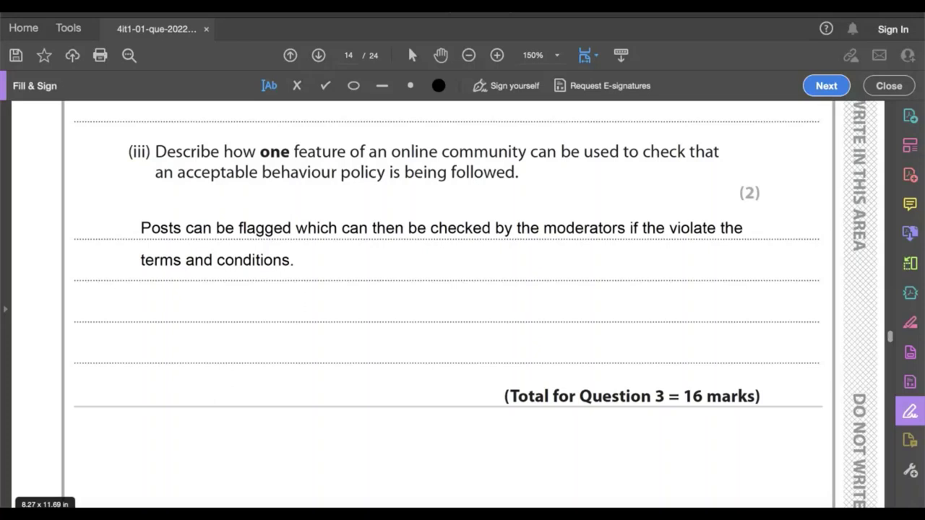
scroll(48, 483, "down", 15)
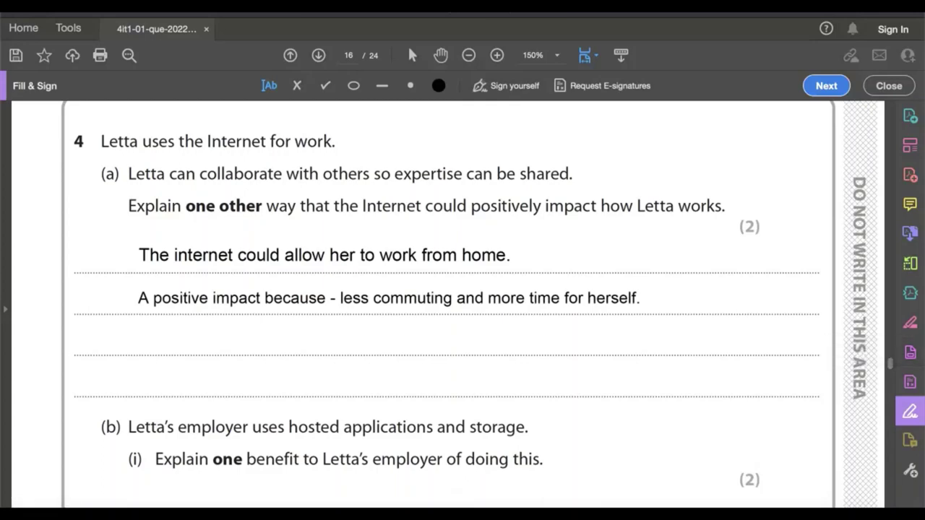
Answer question 4(b)(i) with "Her employers don't need so much expensive hardware as files can be saved online via cloud."
scroll(448, 304, "down", 6)
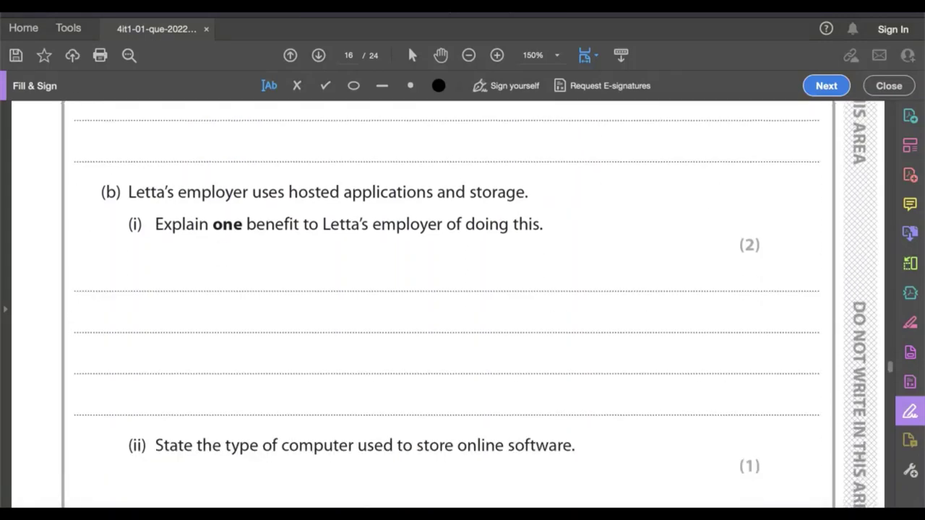
scroll(448, 304, "down", 2)
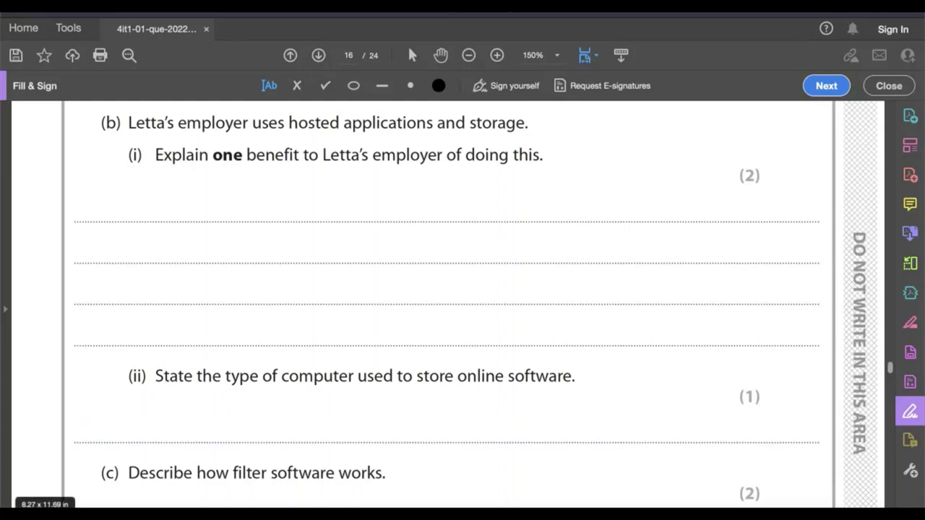
type("Her employers don't need so much expensive hardware as files can be saved online via cloud.")
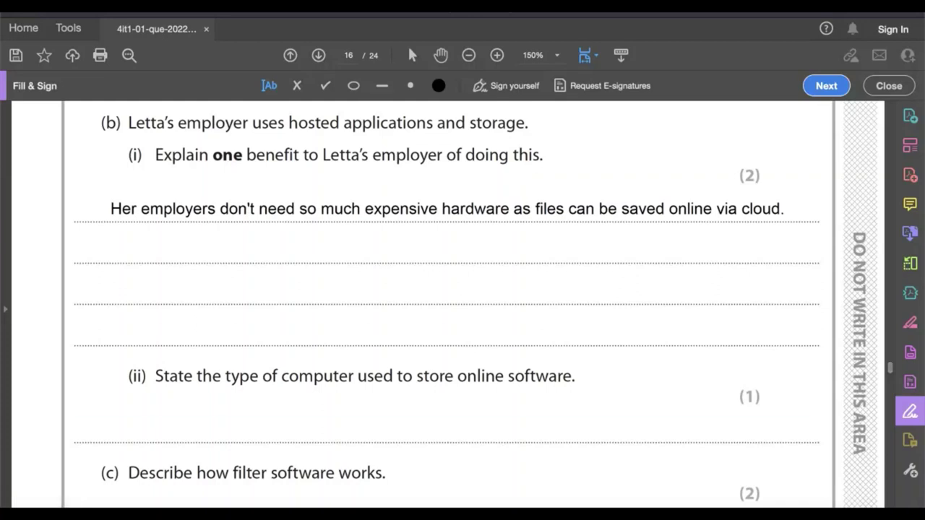
Answer question 4(b)(ii) with "Server" and 4(c) with "The filter software checks words against a list of blocked keywords."
scroll(448, 304, "down", 5)
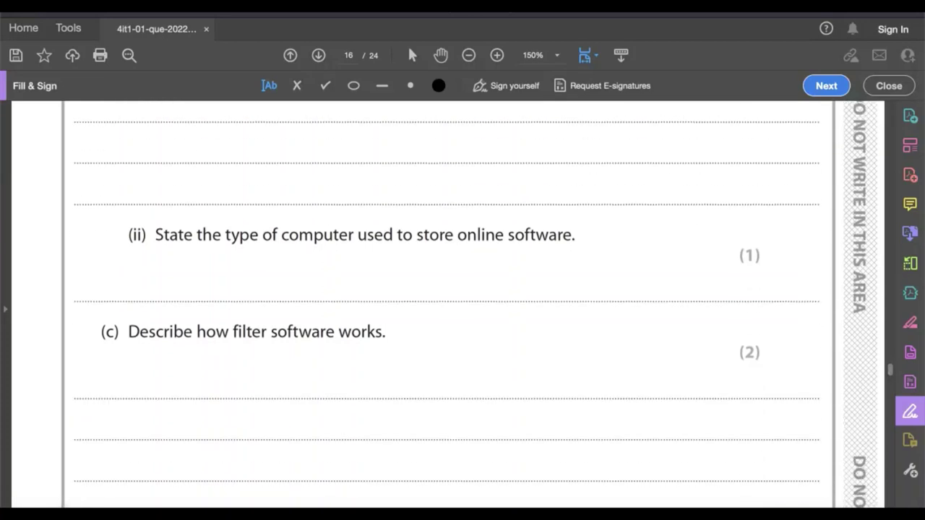
scroll(448, 304, "down", 1)
scroll(448, 304, "up", 1)
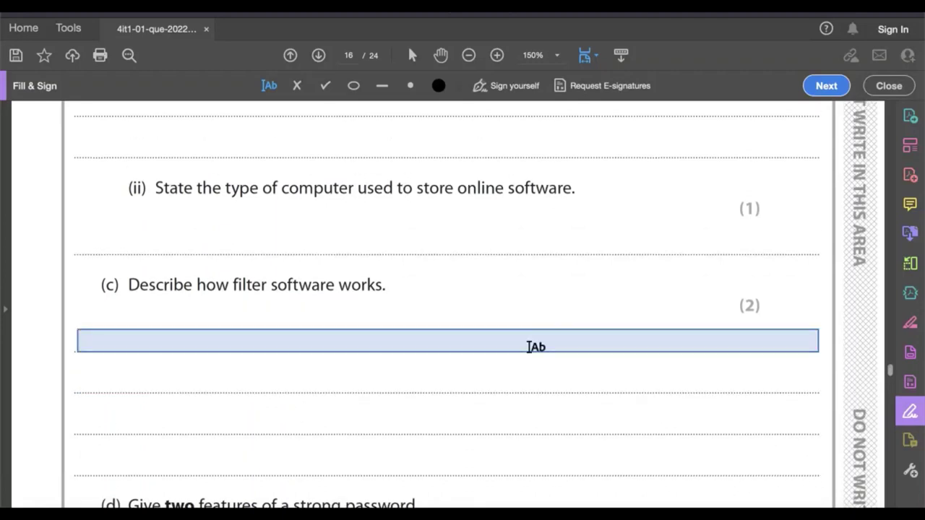
left_click(387, 244)
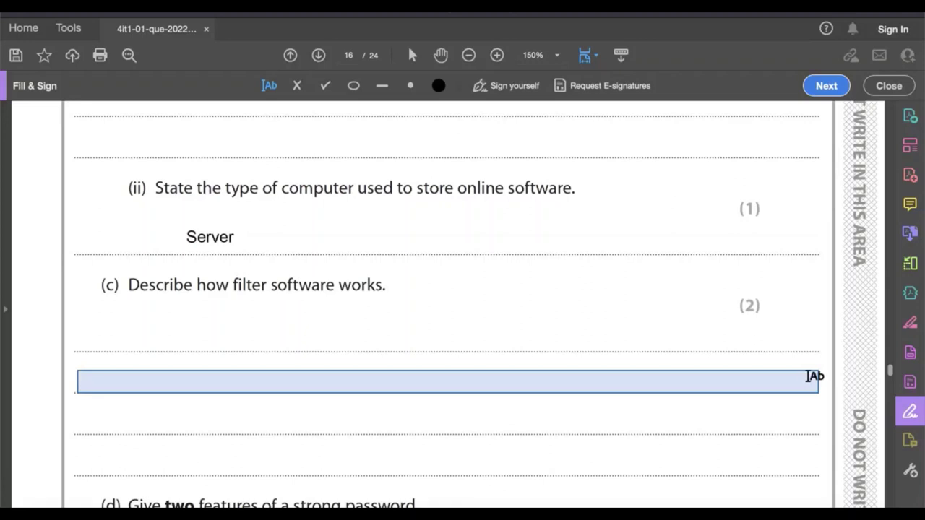
scroll(448, 304, "down", 5)
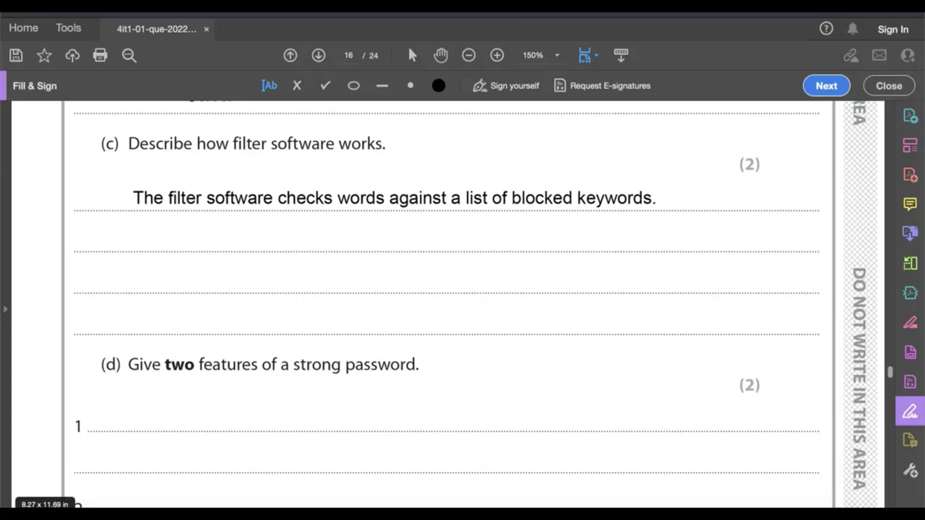
Answer 4(d) "Minimum of eight characters." and "Mixture of upper and lower case letters.", and 4(e) that genuine-looking websites collect log-in details used inappropriately
scroll(893, 383, "down", 3)
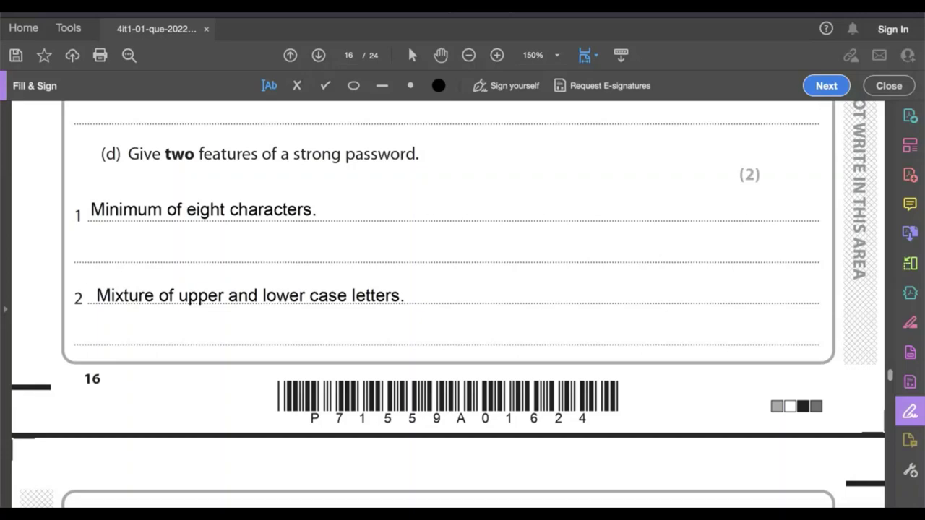
scroll(891, 382, "down", 5)
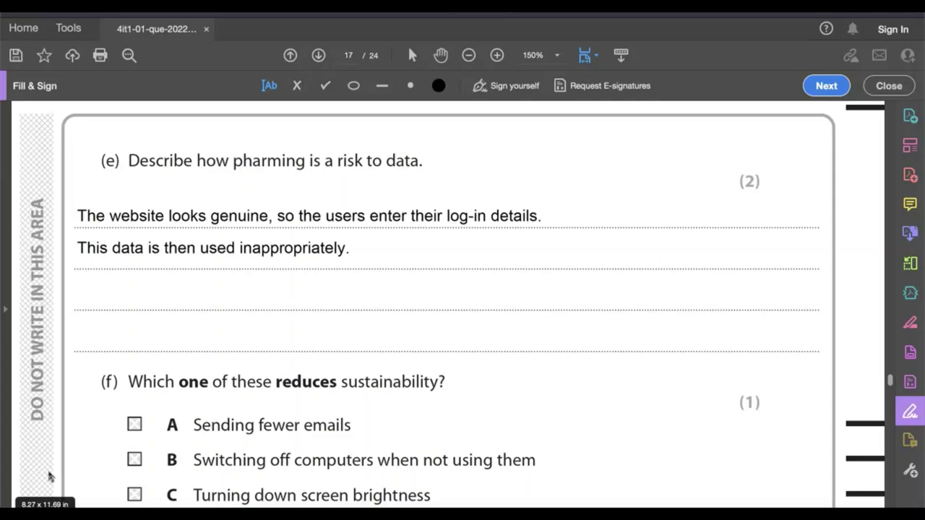
Mark option D, Using magnetic storage rather than solid state storage, with an X as the answer to question 4(f)
scroll(607, 462, "down", 3)
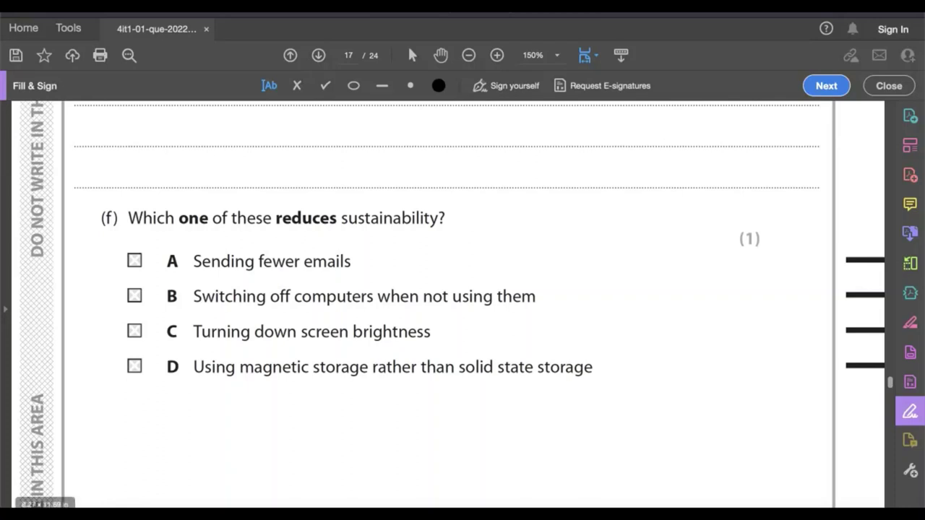
left_click(134, 366)
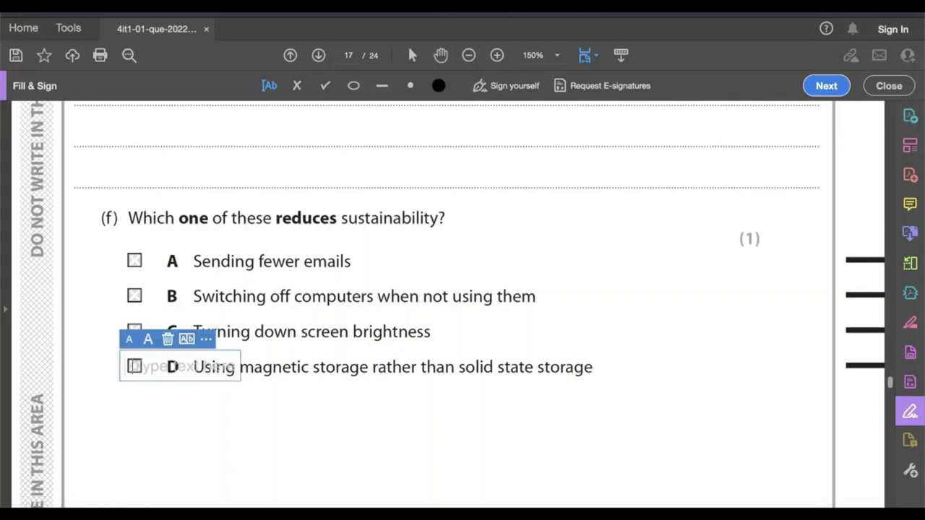
type("X")
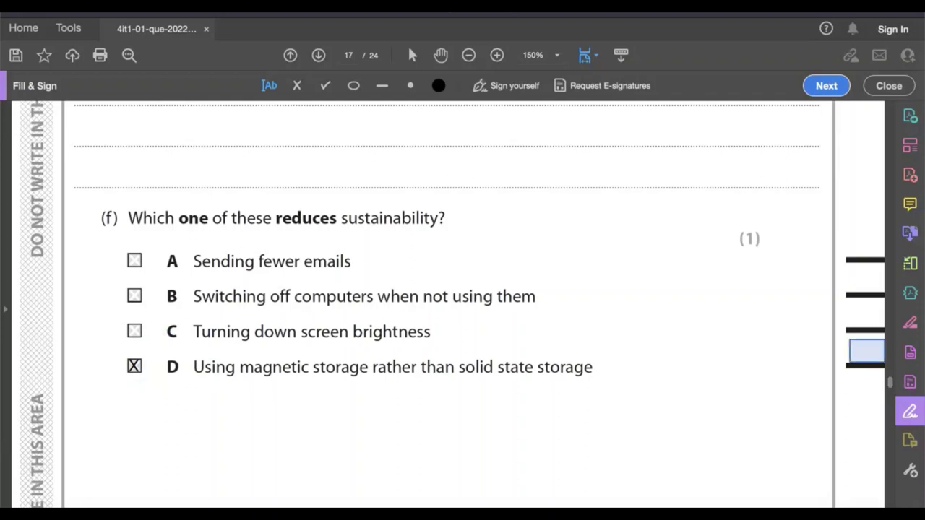
Start the 4(g) broadband discussion with "Consider in your answer:", "The cost of infrastructure." and "Limitations of mobile broadband for data speeds."
scroll(448, 304, "down", 5)
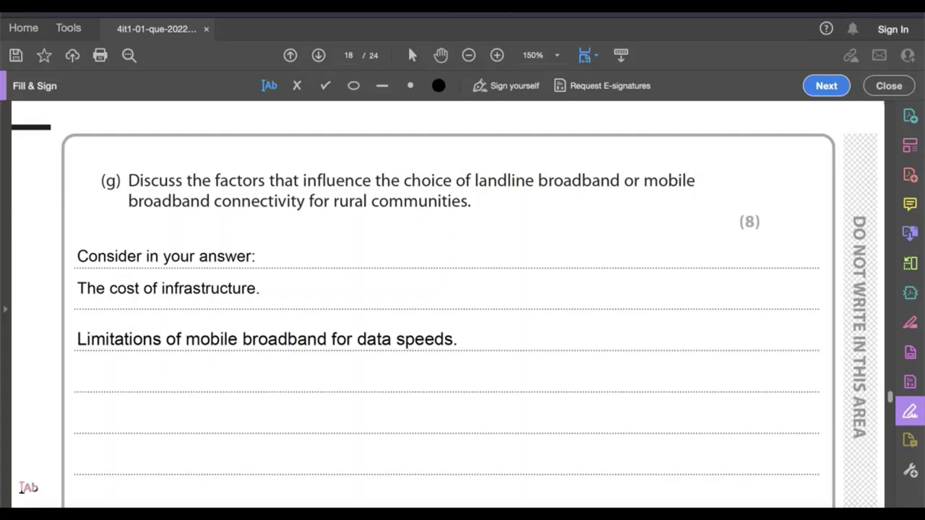
Complete 4(g) with "Latency of mobile broadband.", the availability of 'unlimited' contracts, deciding based on usage, and "In conclusion - is there the infrastructure in place?"
left_click(79, 380)
type("Latency of mobile broadband.")
left_click(448, 422)
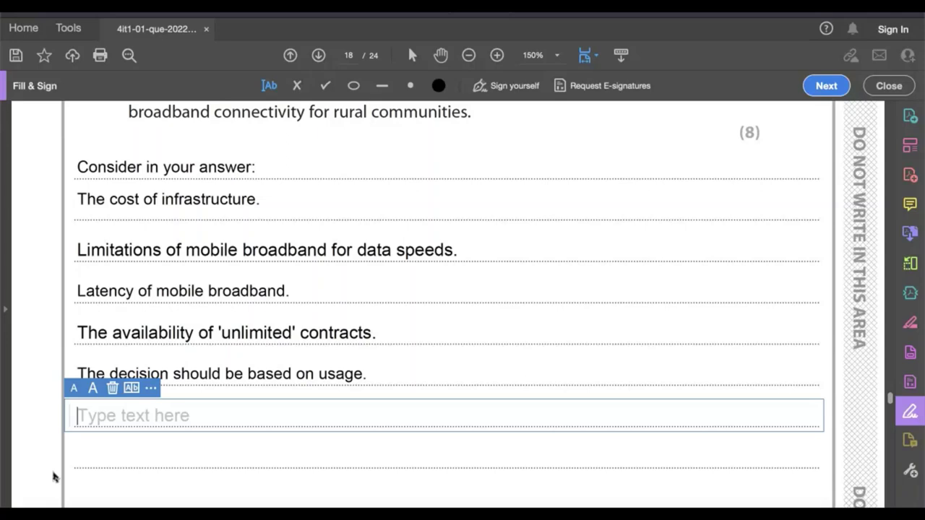
type("In conclusion - is there the infrastructure in place?")
Answer 5(a) that video editing needs fast local processor access and cloud latency hides edits, and 5(b) "Sending messages and emails." and "Exchanging data or files."
scroll(306, 429, "down", 1)
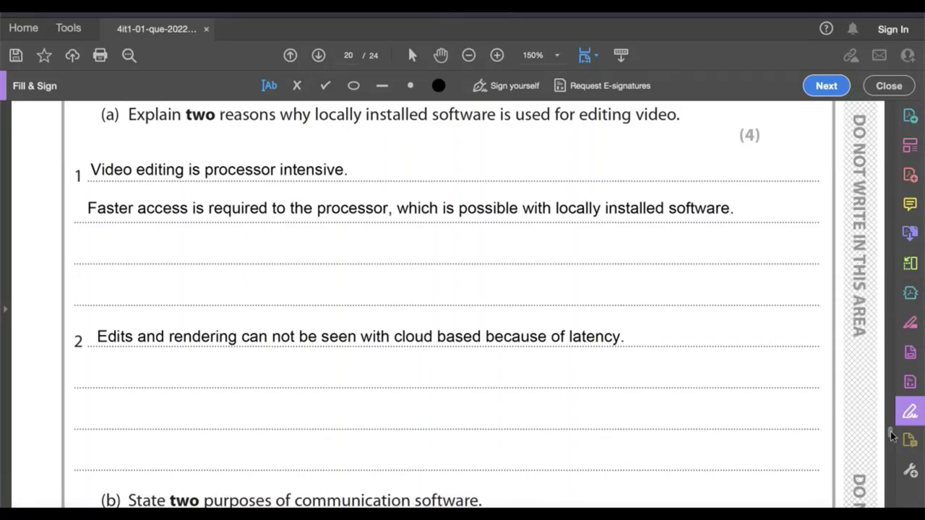
scroll(890, 431, "down", 5)
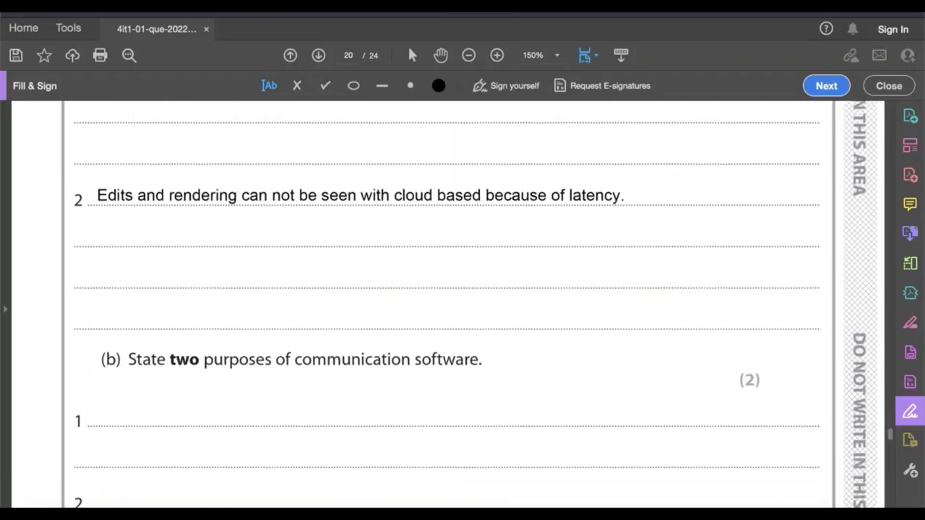
scroll(891, 434, "down", 5)
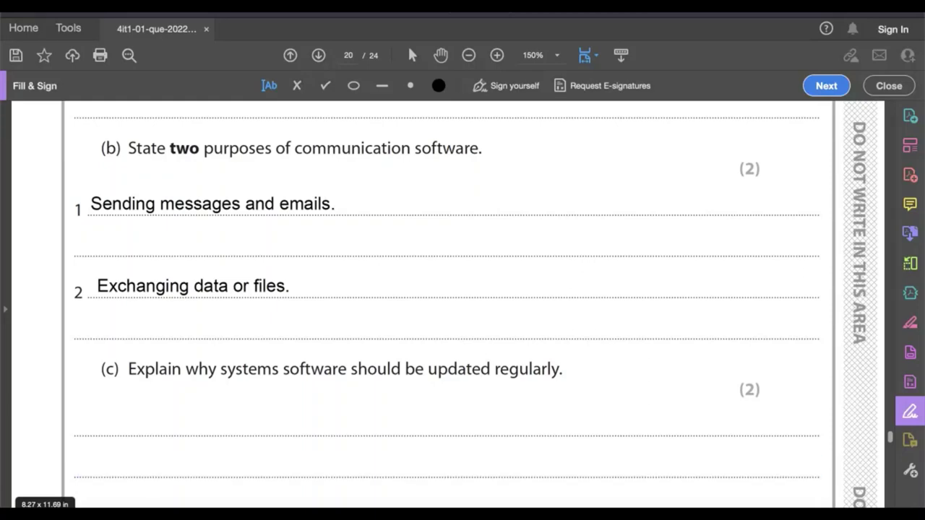
Answer 5(c) that regular updates keep system software secure because new threats arrive all the time, and 5(d) with "Microphone." and "Touch screen."
scroll(40, 483, "down", 5)
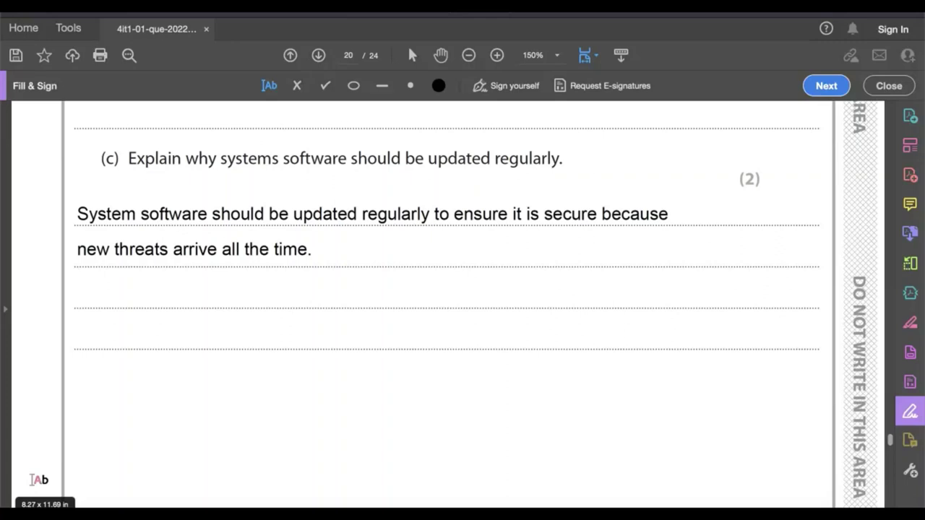
scroll(32, 480, "down", 5)
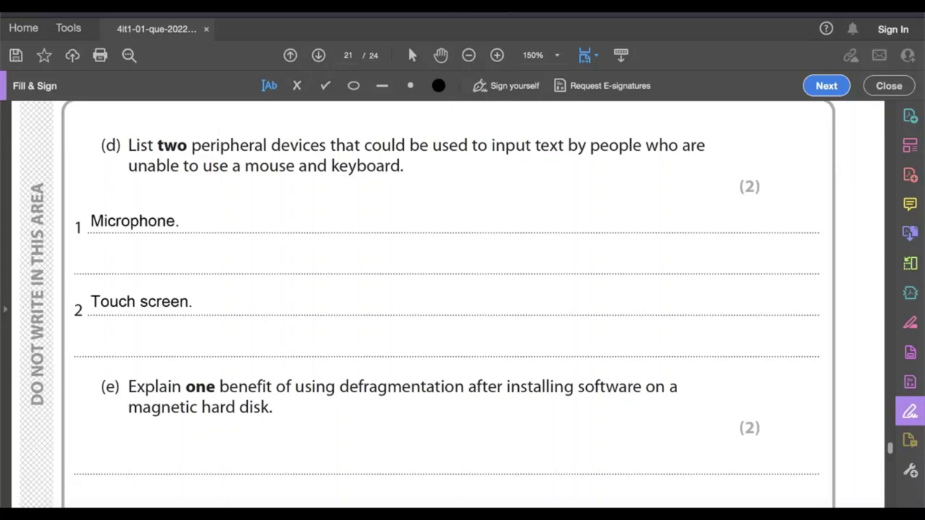
Answer 5(e) with "Defragmentation puts the file fragments back in order because they have been stored non-sequentially."
scroll(892, 449, "down", 3)
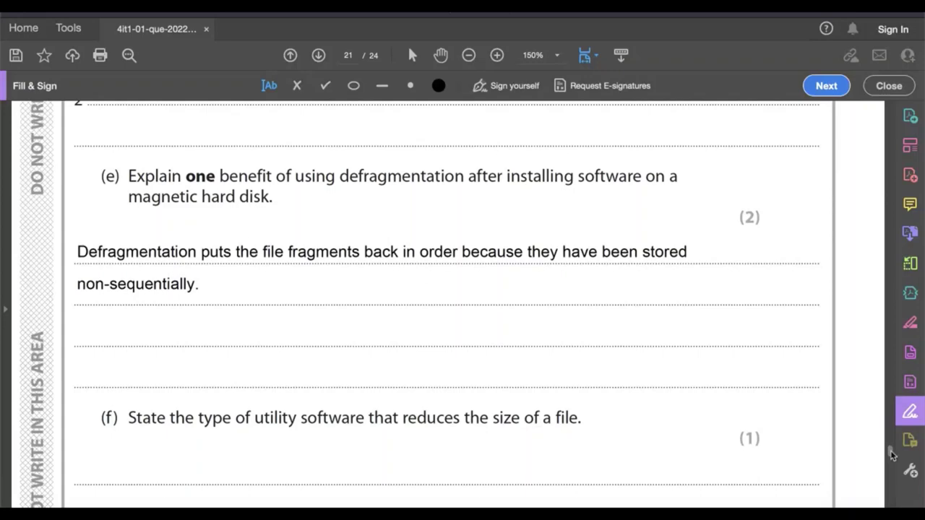
scroll(893, 454, "down", 5)
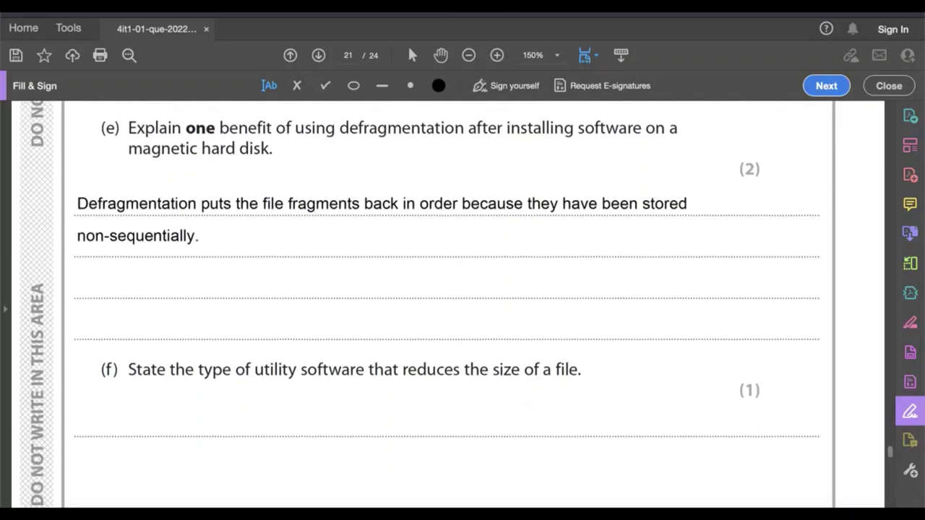
Answer 5(g) under "When structuring your answer think about:" with points on data mistrust, misuse and freedom concerns, crime deterrence, and having nothing to hide
scroll(891, 456, "down", 1)
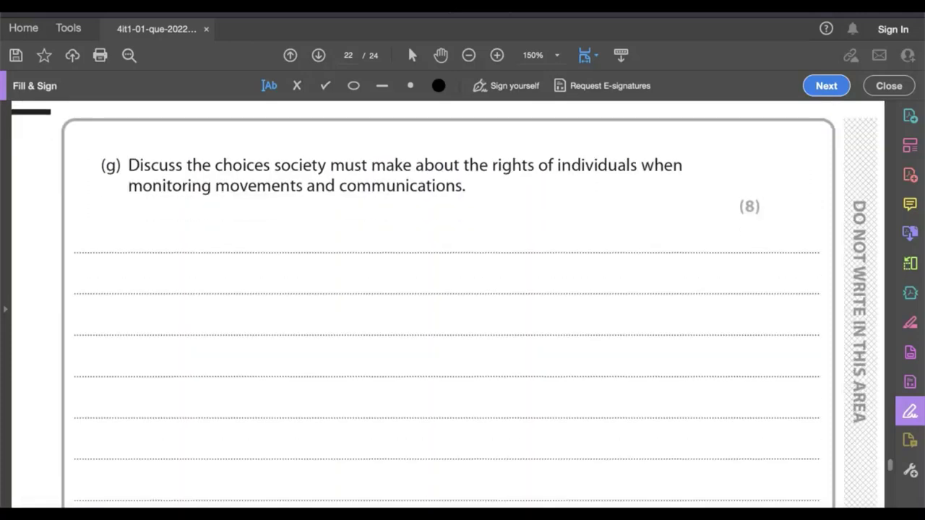
scroll(287, 459, "down", 5)
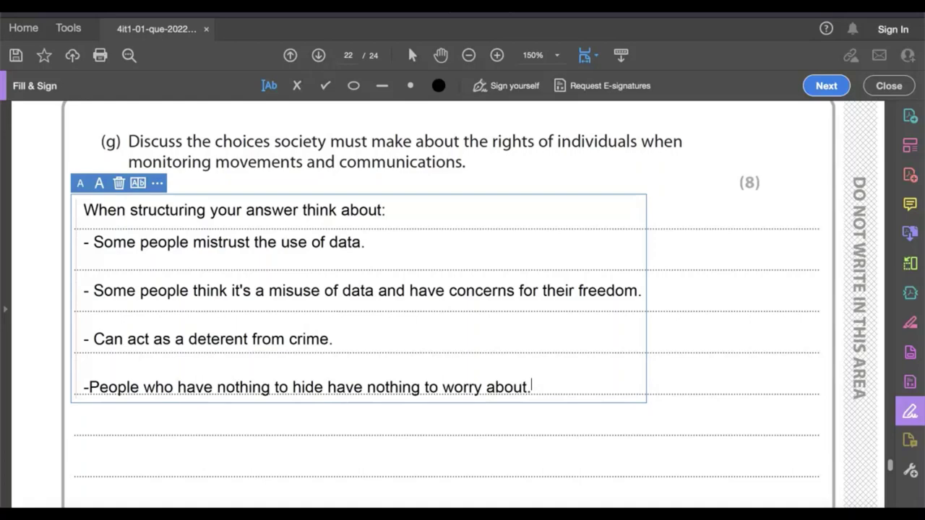
scroll(448, 304, "down", 10)
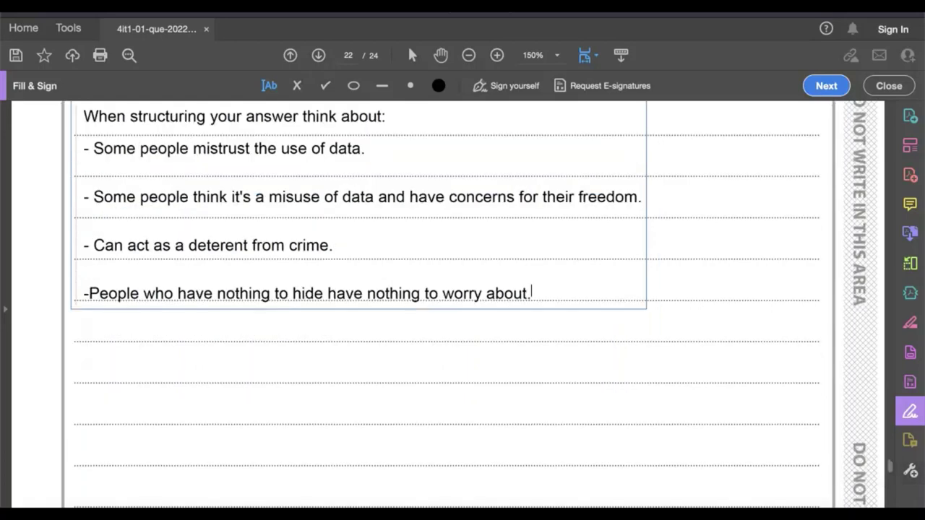
scroll(531, 240, "down", 10)
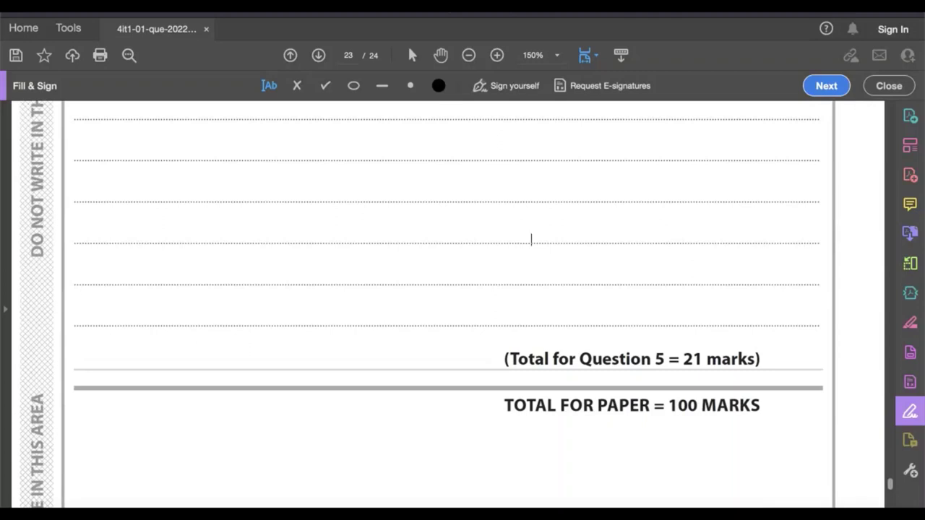
scroll(531, 240, "down", 5)
scroll(532, 240, "up", 5)
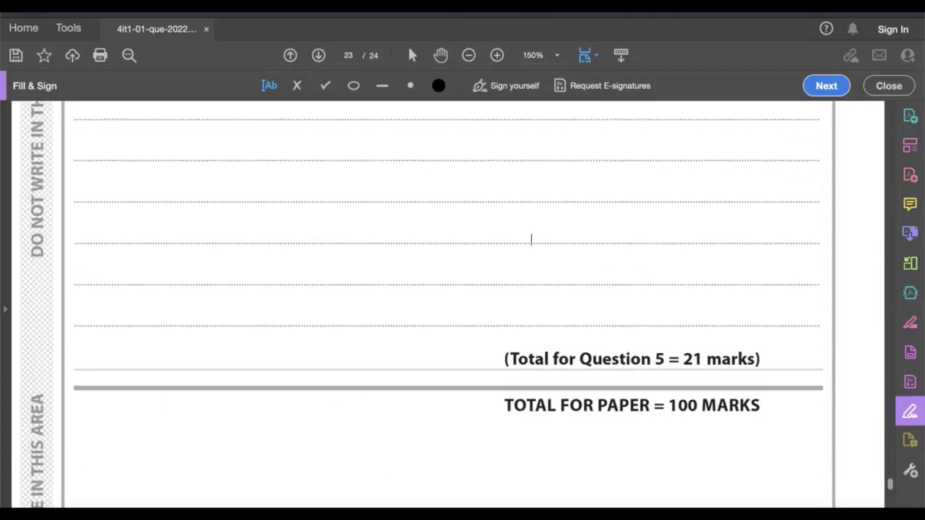